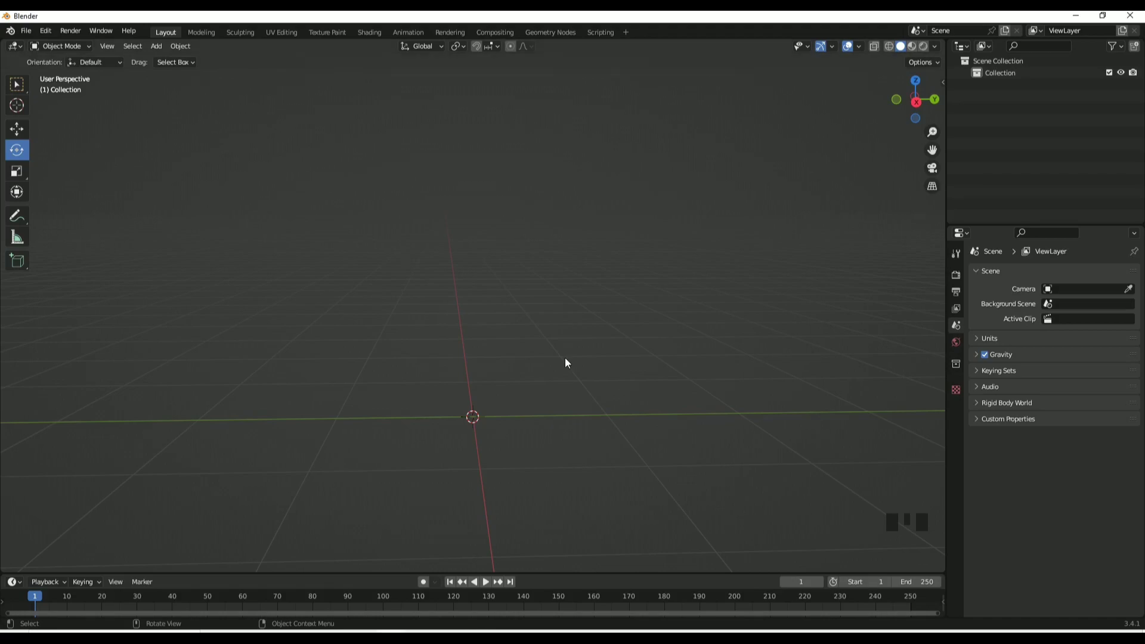
Add a cube to the empty scene and frame it in the view.
{"action": "middle_click_drag", "start_coordinate": [565, 363], "coordinate": [540, 373]}
{"action": "scroll", "coordinate": [484, 368], "scroll_direction": "down", "scroll_amount": 3}
{"action": "key", "text": "shift+a"}
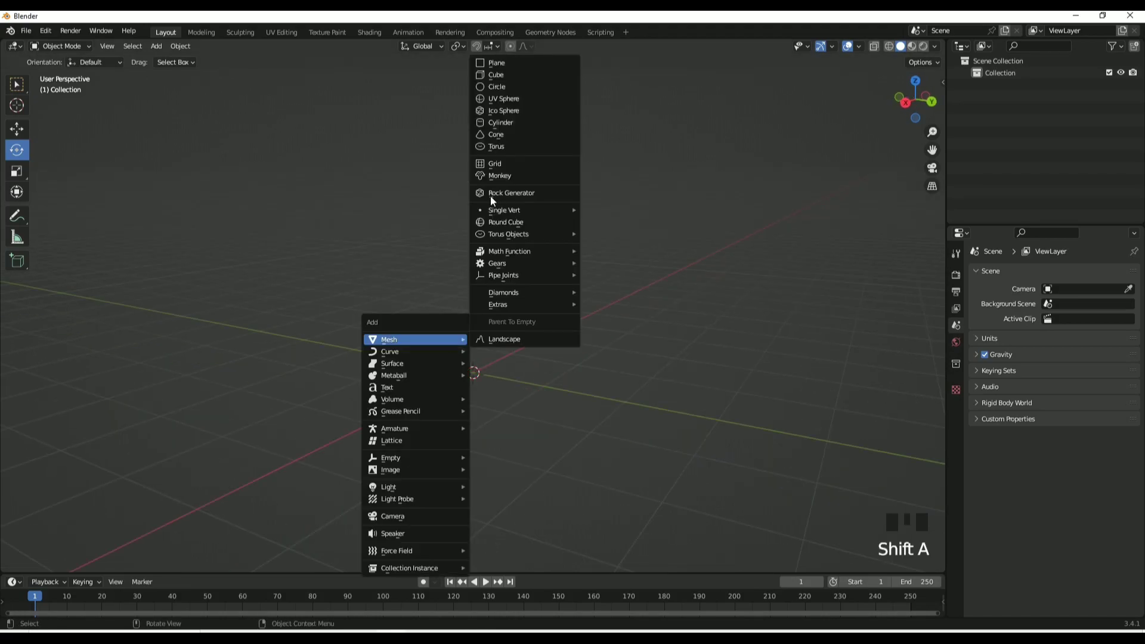
{"action": "left_click", "coordinate": [506, 75]}
{"action": "left_click", "coordinate": [108, 46]}
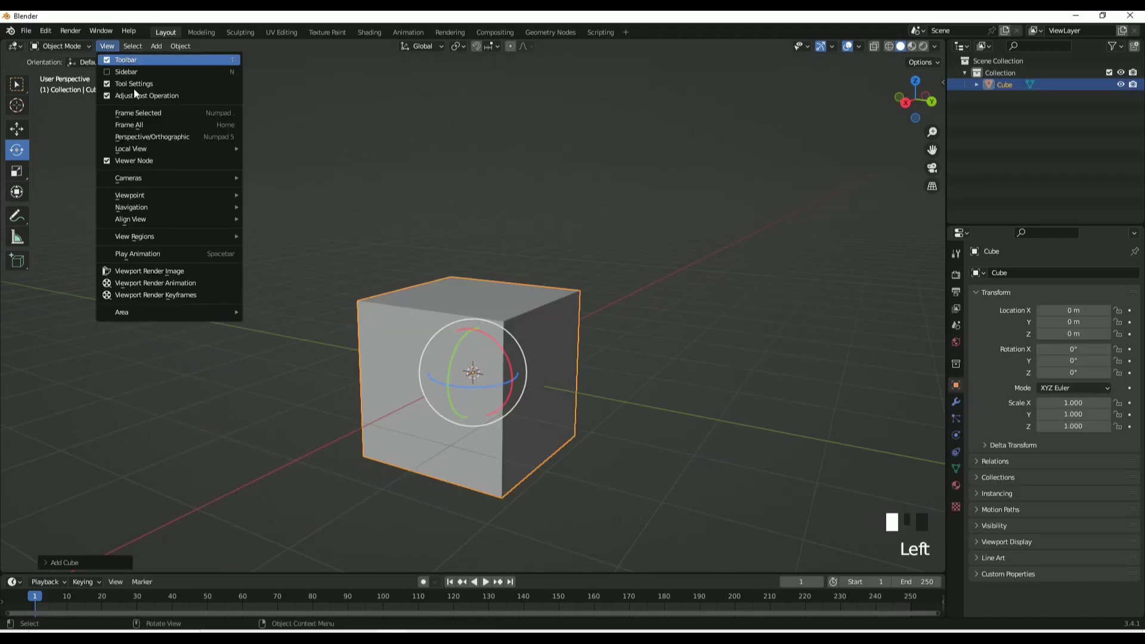
{"action": "left_click", "coordinate": [150, 114]}
{"action": "scroll", "coordinate": [524, 309], "scroll_direction": "down", "scroll_amount": 3}
{"action": "scroll", "coordinate": [524, 308], "scroll_direction": "down", "scroll_amount": 1}
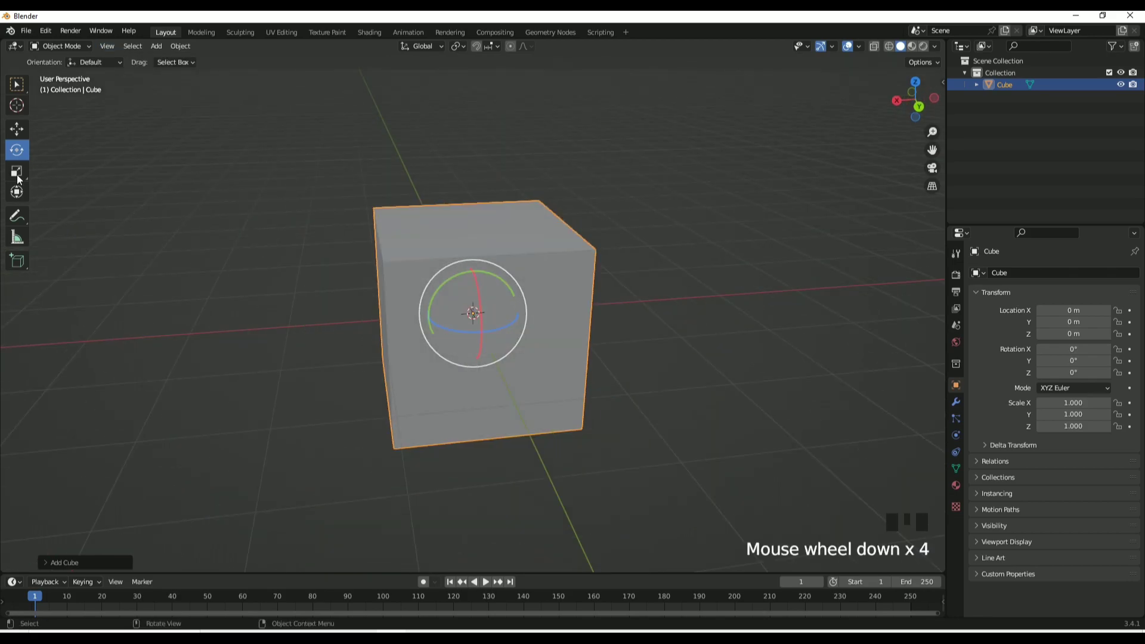
Scale the cube to 0.473 on X and 1.082 on Z.
{"action": "left_click", "coordinate": [17, 171]}
{"action": "middle_click_drag", "start_coordinate": [512, 320], "coordinate": [436, 328]}
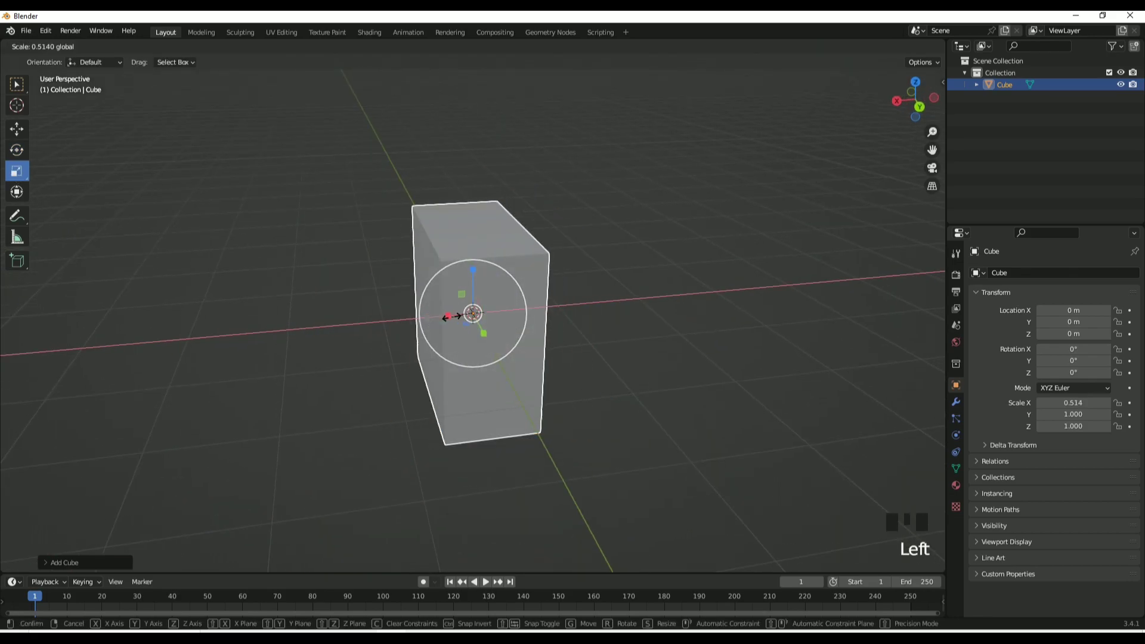
{"action": "left_click_drag", "start_coordinate": [427, 317], "coordinate": [452, 314]}
{"action": "mouse_move", "coordinate": [452, 314]}
{"action": "middle_mouse_down"}
{"action": "mouse_move", "coordinate": [568, 339]}
{"action": "mouse_move", "coordinate": [474, 265]}
{"action": "middle_mouse_up"}
{"action": "left_click_drag", "start_coordinate": [474, 265], "coordinate": [513, 317]}
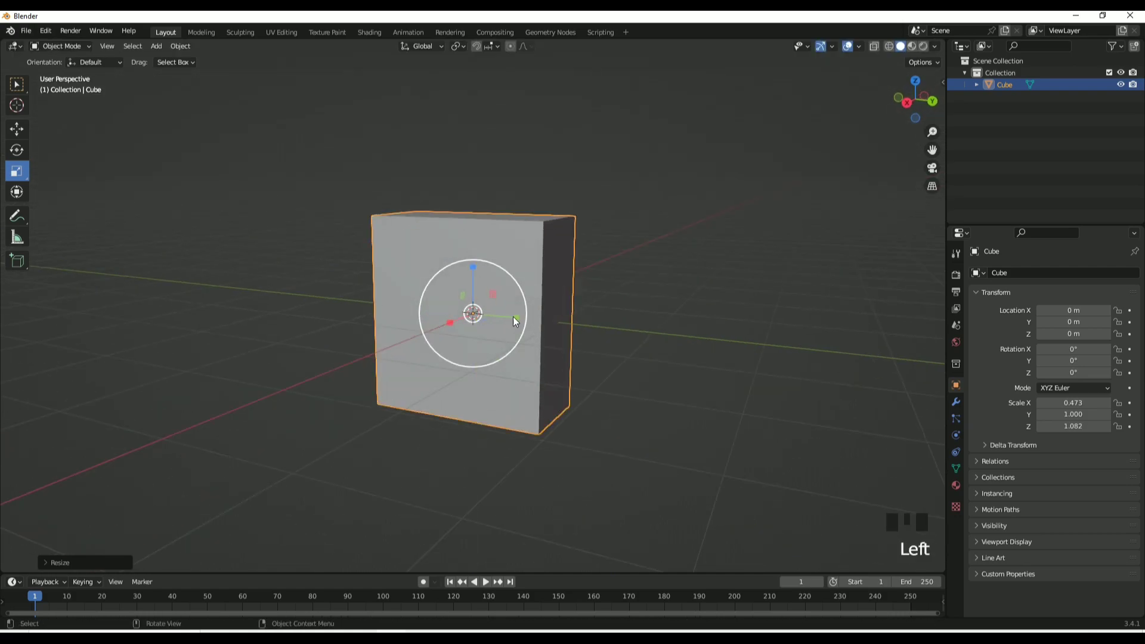
{"action": "mouse_move", "coordinate": [513, 319]}
{"action": "middle_mouse_down"}
{"action": "mouse_move", "coordinate": [631, 384]}
{"action": "mouse_move", "coordinate": [558, 396]}
{"action": "mouse_move", "coordinate": [643, 386]}
{"action": "middle_mouse_up"}
Bevel the front-left spine edge with 16 segments.
{"action": "key", "text": "Tab"}
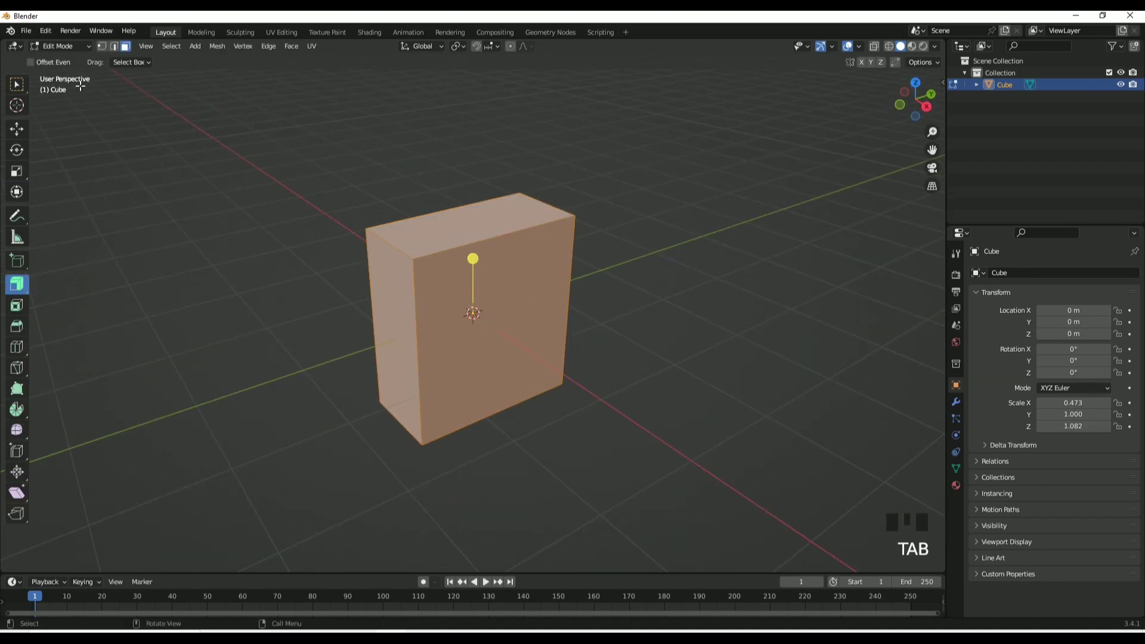
{"action": "left_click", "coordinate": [368, 308]}
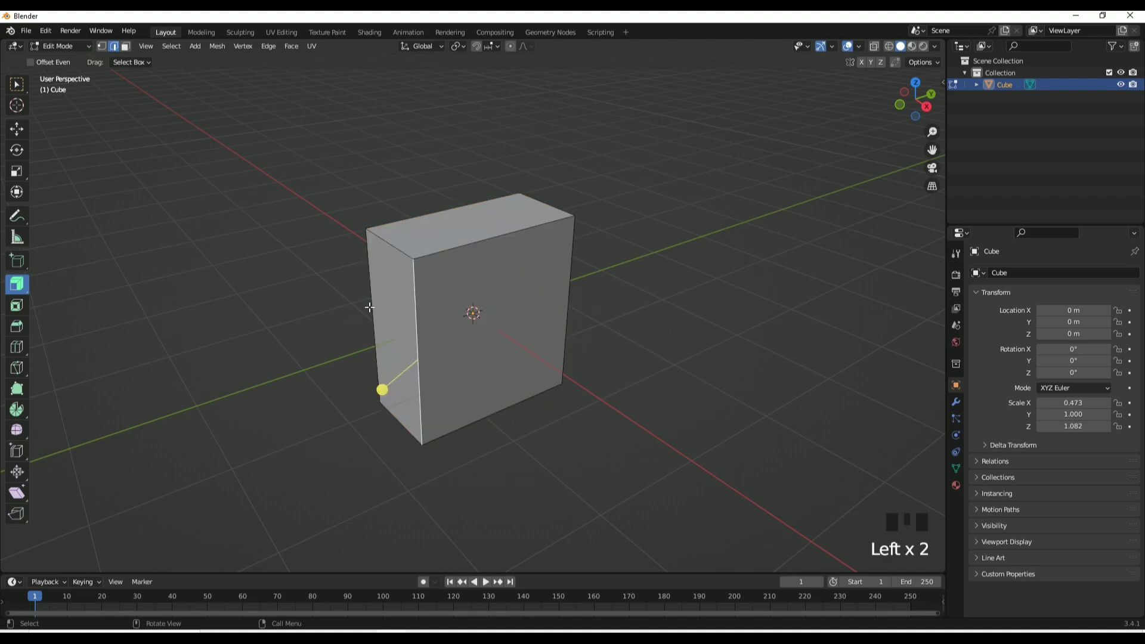
{"action": "left_click", "coordinate": [415, 338], "text": "shift"}
{"action": "key", "text": "ctrl+b"}
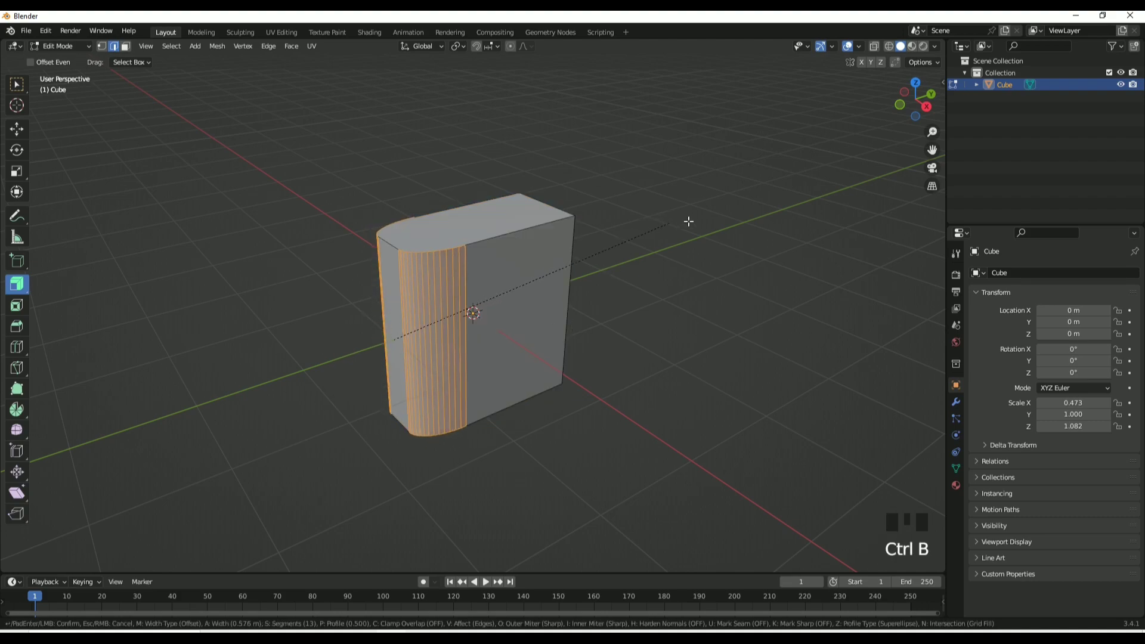
{"action": "scroll", "coordinate": [688, 223], "scroll_direction": "up", "scroll_amount": 15}
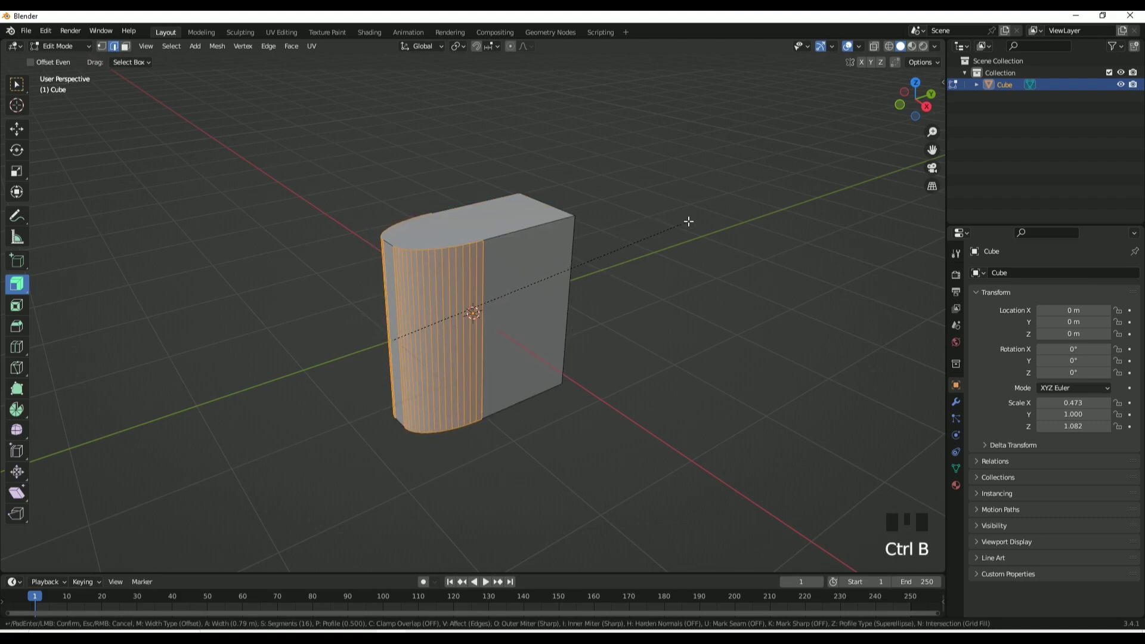
{"action": "left_click", "coordinate": [689, 221]}
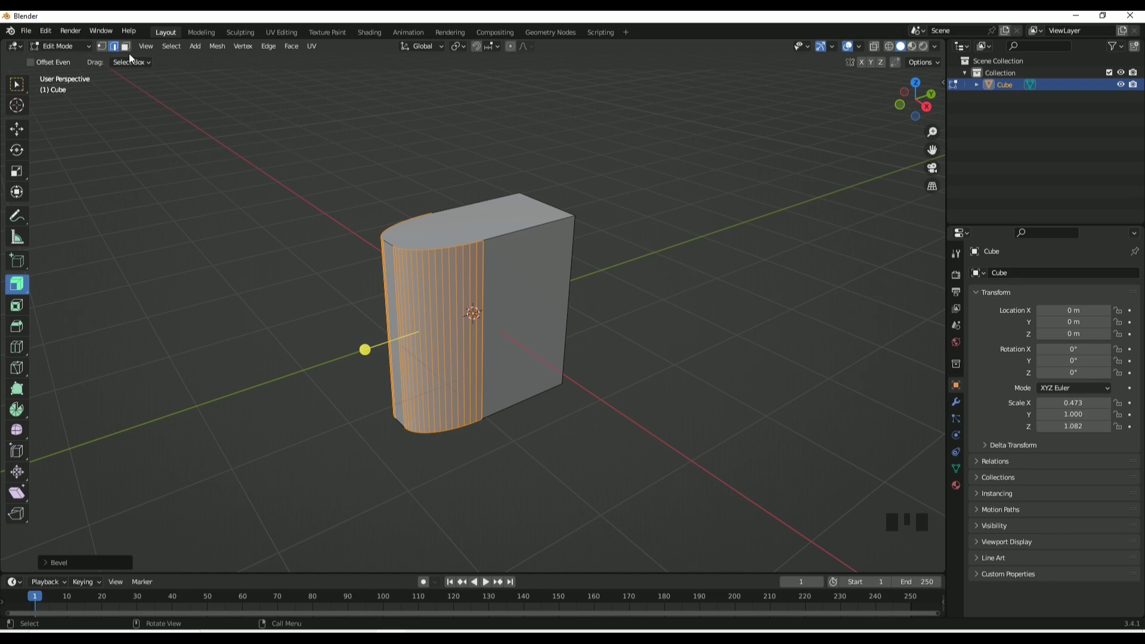
Select the cover and top faces and extrude them slightly along their normals.
{"action": "middle_click_drag", "start_coordinate": [542, 332], "coordinate": [419, 327]}
{"action": "scroll", "coordinate": [420, 327], "scroll_direction": "up", "scroll_amount": 2}
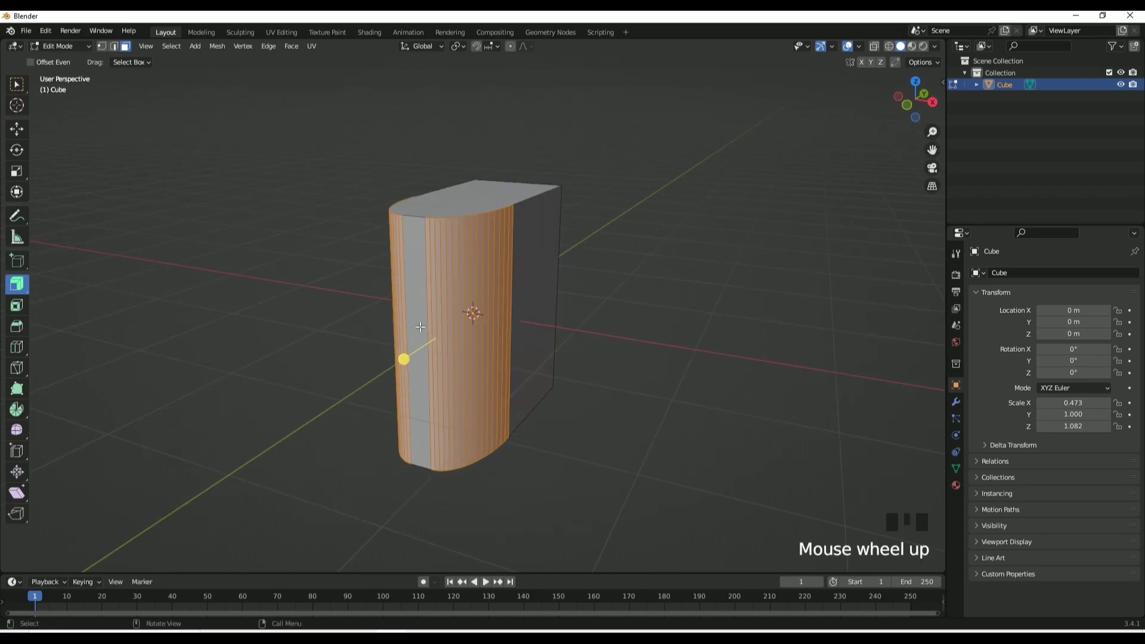
{"action": "left_click", "coordinate": [417, 295], "text": "shift"}
{"action": "left_click", "coordinate": [529, 259], "text": "shift"}
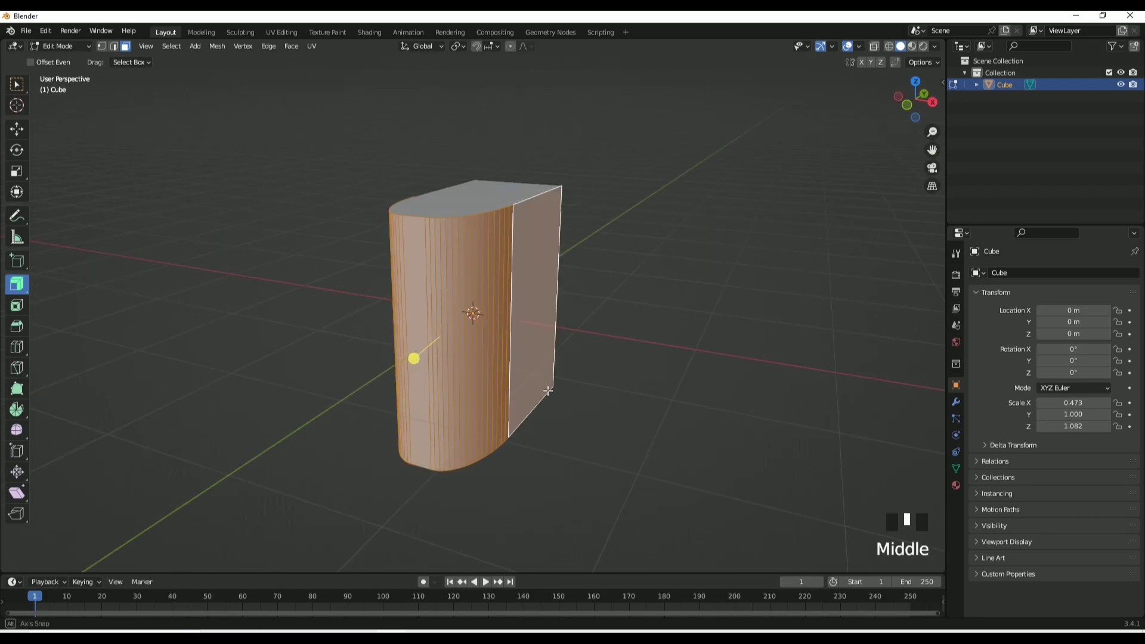
{"action": "middle_click_drag", "start_coordinate": [528, 258], "coordinate": [473, 339]}
{"action": "left_click", "coordinate": [474, 339], "text": "shift"}
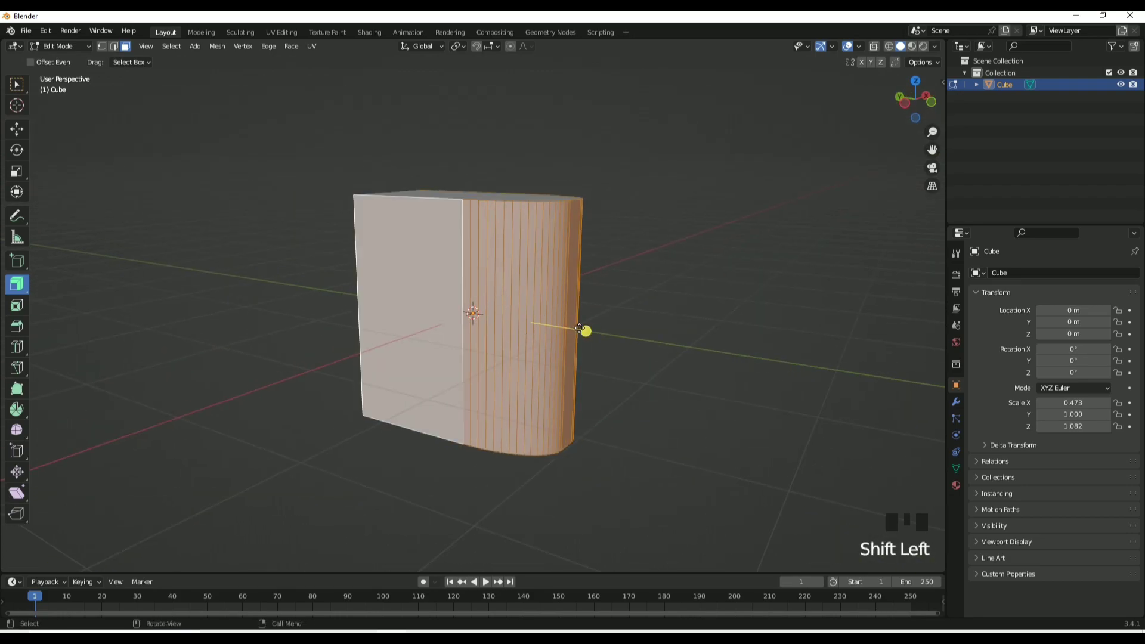
{"action": "middle_click_drag", "start_coordinate": [580, 330], "coordinate": [597, 355]}
{"action": "left_click_drag", "start_coordinate": [590, 353], "coordinate": [579, 333]}
Select the top border loop and fatten it into a raised cover rim.
{"action": "middle_click_drag", "start_coordinate": [606, 358], "coordinate": [609, 355]}
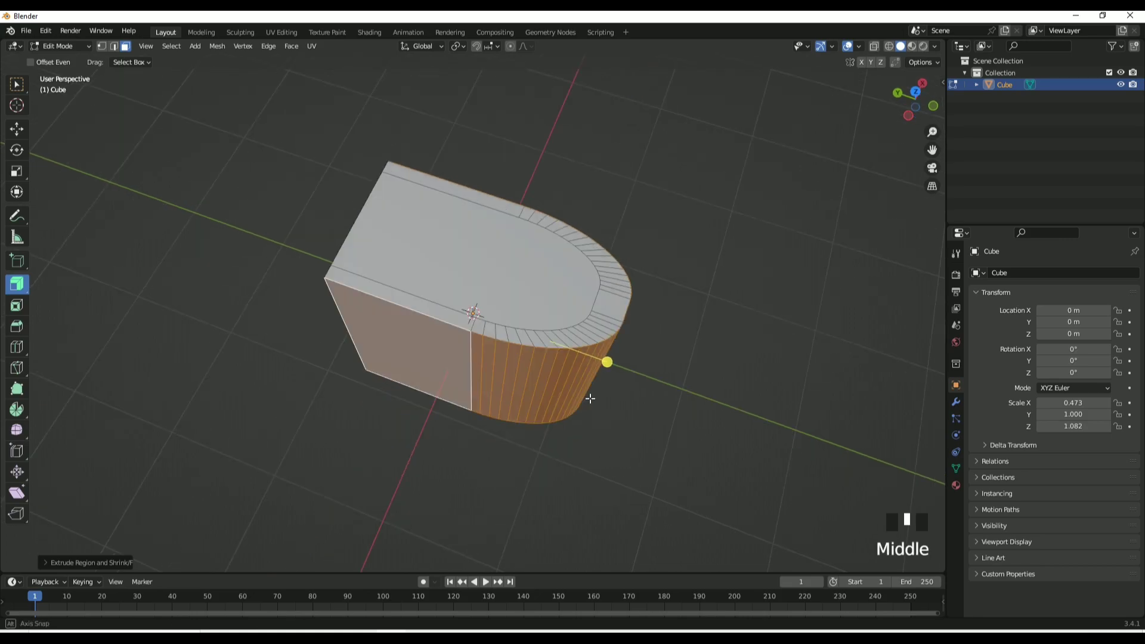
{"action": "left_click", "coordinate": [396, 308]}
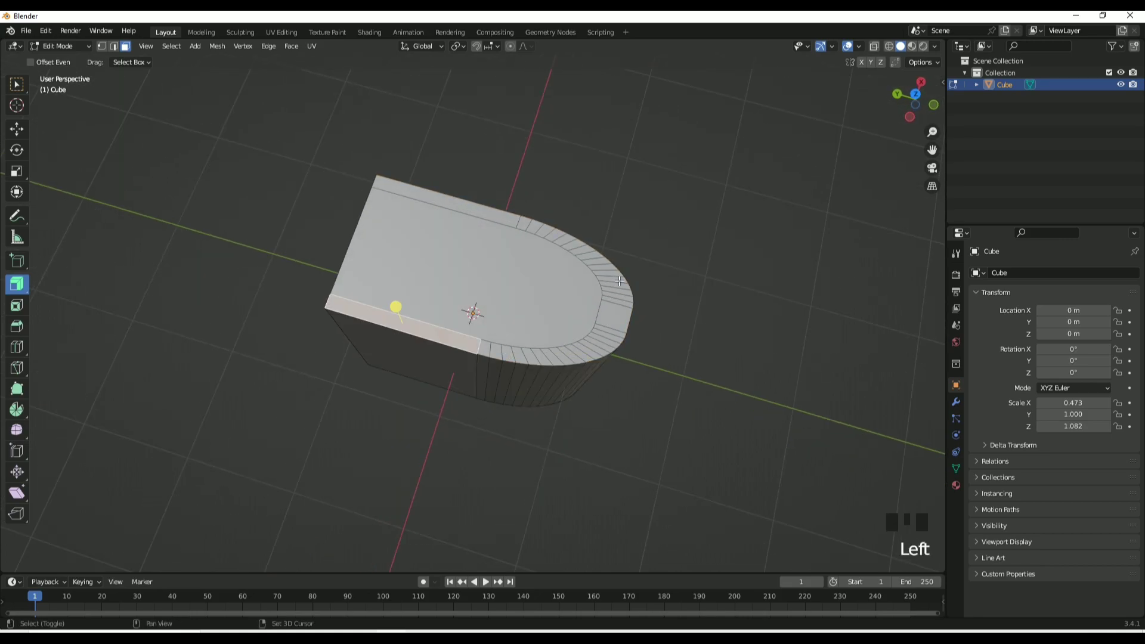
{"action": "left_click", "coordinate": [486, 318], "text": "alt+shift"}
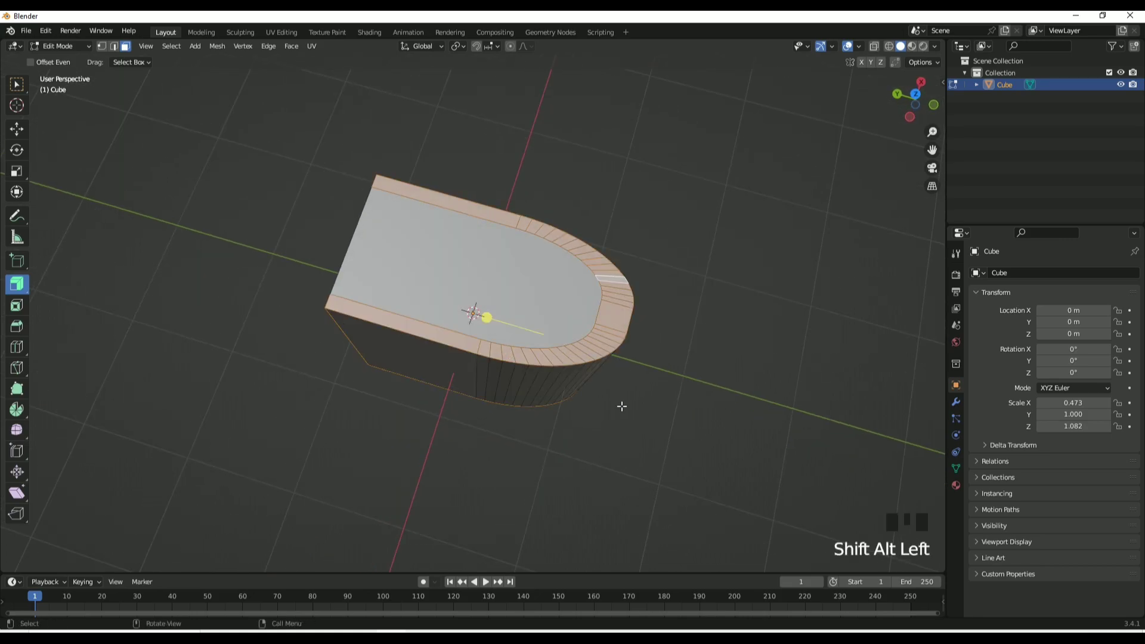
{"action": "middle_click_drag", "start_coordinate": [622, 406], "coordinate": [475, 340]}
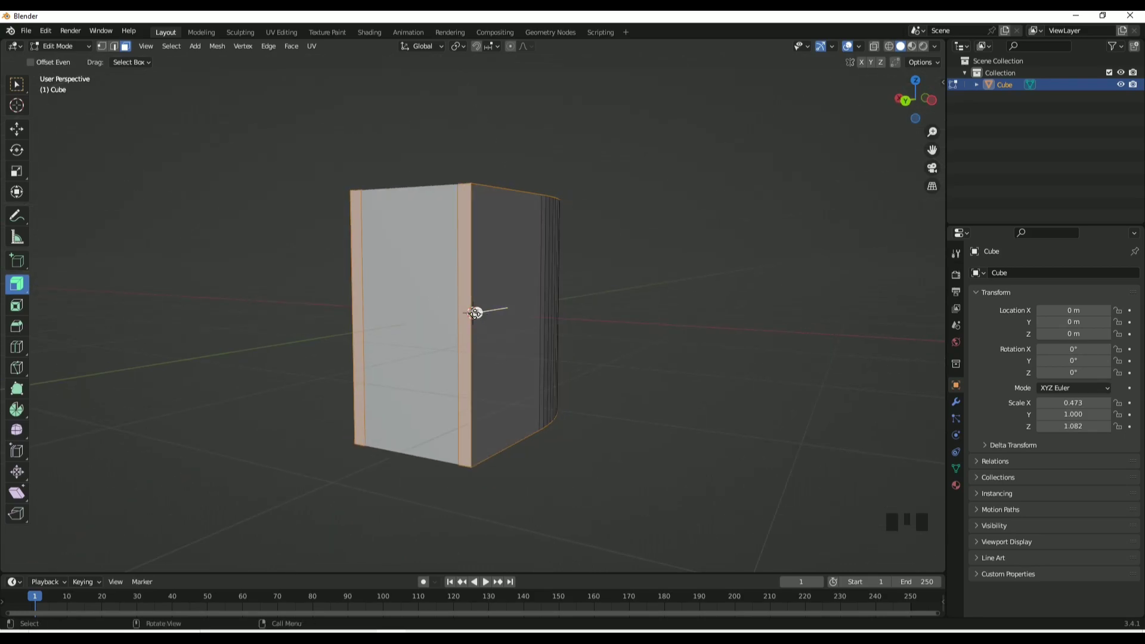
{"action": "left_click_drag", "start_coordinate": [475, 312], "coordinate": [476, 312]}
{"action": "middle_click_drag", "start_coordinate": [519, 359], "coordinate": [615, 397]}
In Object Mode, add a Bevel modifier to the book with 3 segments.
{"action": "key", "text": "Tab"}
{"action": "mouse_move", "coordinate": [560, 460]}
{"action": "middle_mouse_down"}
{"action": "mouse_move", "coordinate": [535, 419]}
{"action": "mouse_move", "coordinate": [479, 401]}
{"action": "mouse_move", "coordinate": [417, 419]}
{"action": "mouse_move", "coordinate": [550, 436]}
{"action": "mouse_move", "coordinate": [599, 428]}
{"action": "mouse_move", "coordinate": [542, 401]}
{"action": "mouse_move", "coordinate": [901, 386]}
{"action": "middle_mouse_up"}
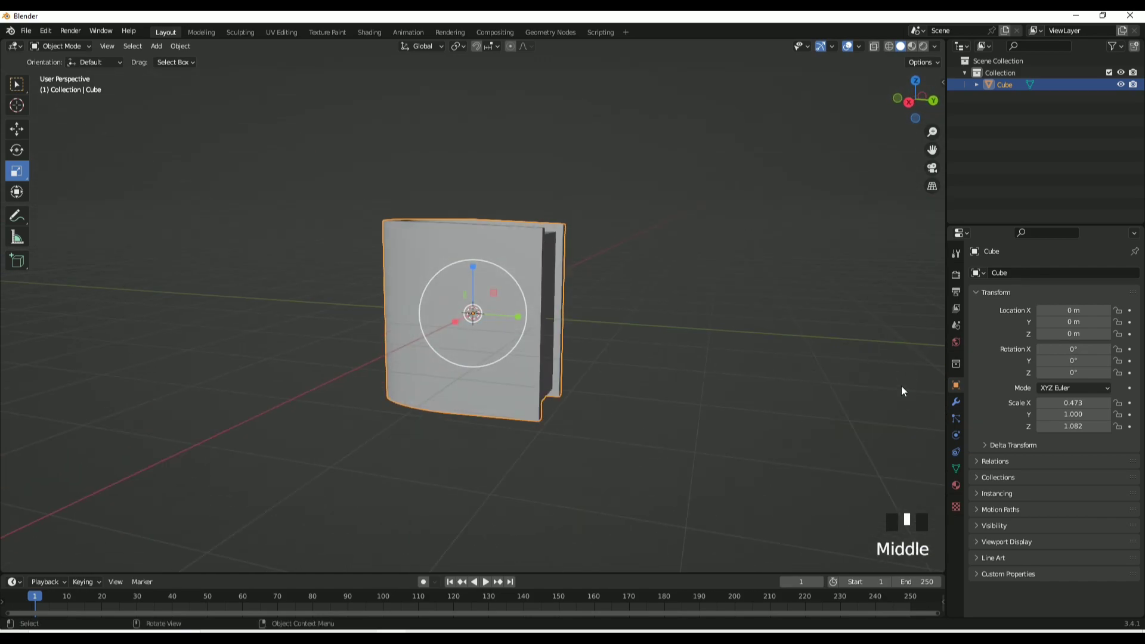
{"action": "left_click", "coordinate": [957, 402]}
{"action": "left_click", "coordinate": [990, 272]}
{"action": "left_click", "coordinate": [924, 323]}
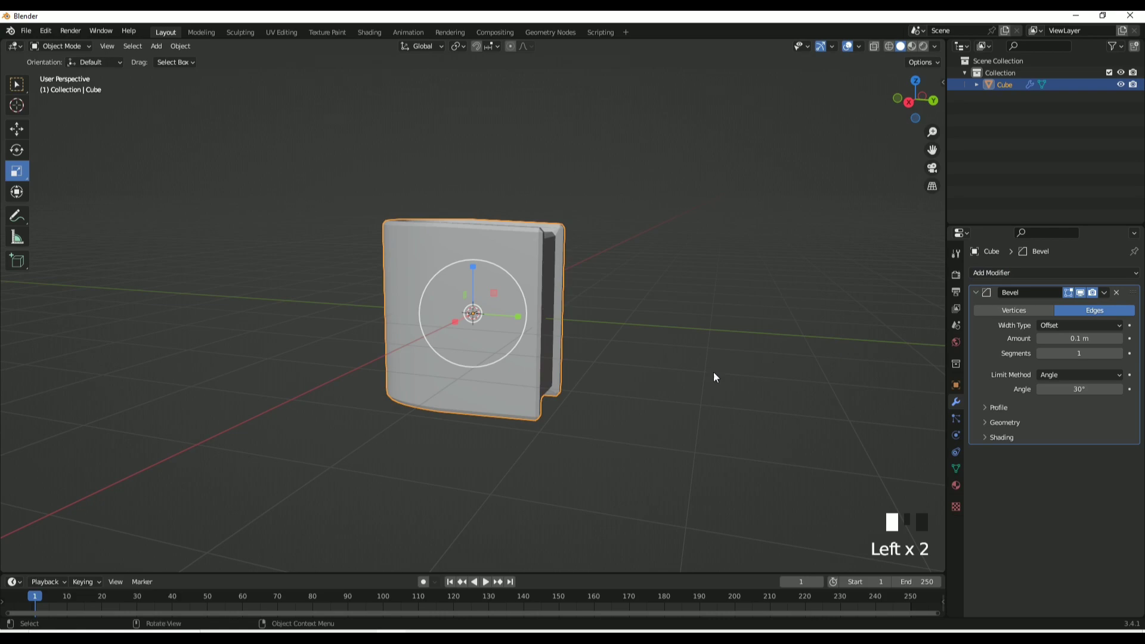
{"action": "mouse_move", "coordinate": [714, 377]}
{"action": "middle_mouse_down"}
{"action": "mouse_move", "coordinate": [680, 385]}
{"action": "mouse_move", "coordinate": [698, 385]}
{"action": "middle_mouse_up"}
{"action": "left_click", "coordinate": [1125, 358]}
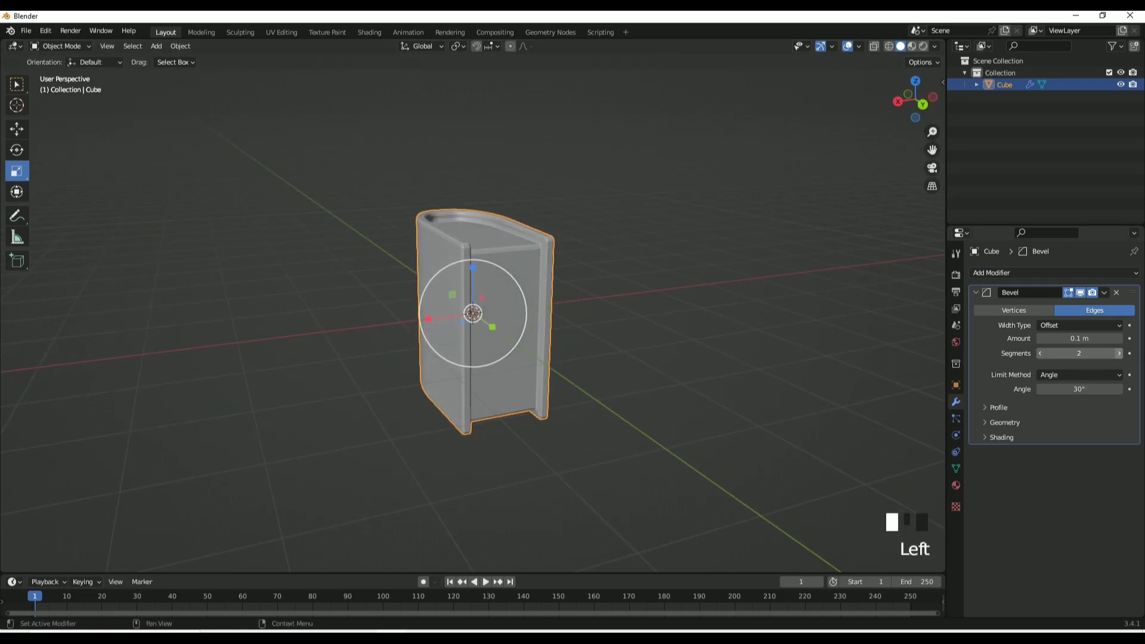
{"action": "left_click", "coordinate": [1125, 357]}
{"action": "left_click", "coordinate": [633, 405]}
{"action": "mouse_move", "coordinate": [633, 405]}
{"action": "middle_mouse_down"}
{"action": "mouse_move", "coordinate": [712, 384]}
{"action": "mouse_move", "coordinate": [657, 379]}
{"action": "mouse_move", "coordinate": [683, 440]}
{"action": "mouse_move", "coordinate": [701, 422]}
{"action": "middle_mouse_up"}
{"action": "scroll", "coordinate": [713, 384], "scroll_direction": "down", "scroll_amount": 2}
{"action": "scroll", "coordinate": [700, 422], "scroll_direction": "down", "scroll_amount": 1}
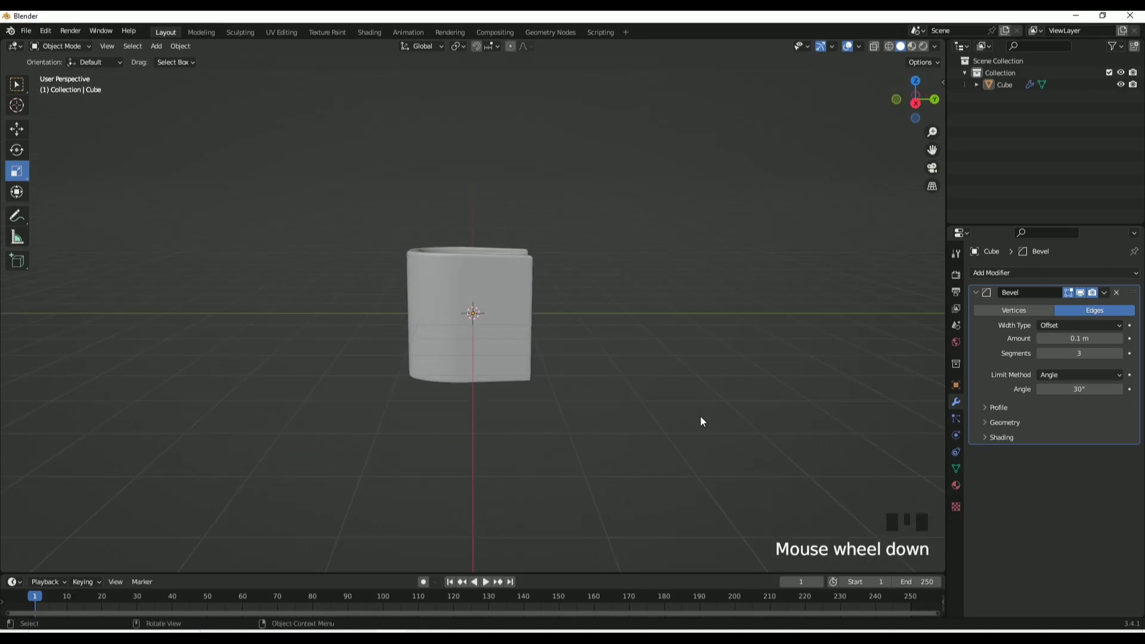
{"action": "scroll", "coordinate": [435, 314], "scroll_direction": "down", "scroll_amount": 2}
Add a UV sphere, move it along X below the book, and view it from the side.
{"action": "key", "text": "shift+a"}
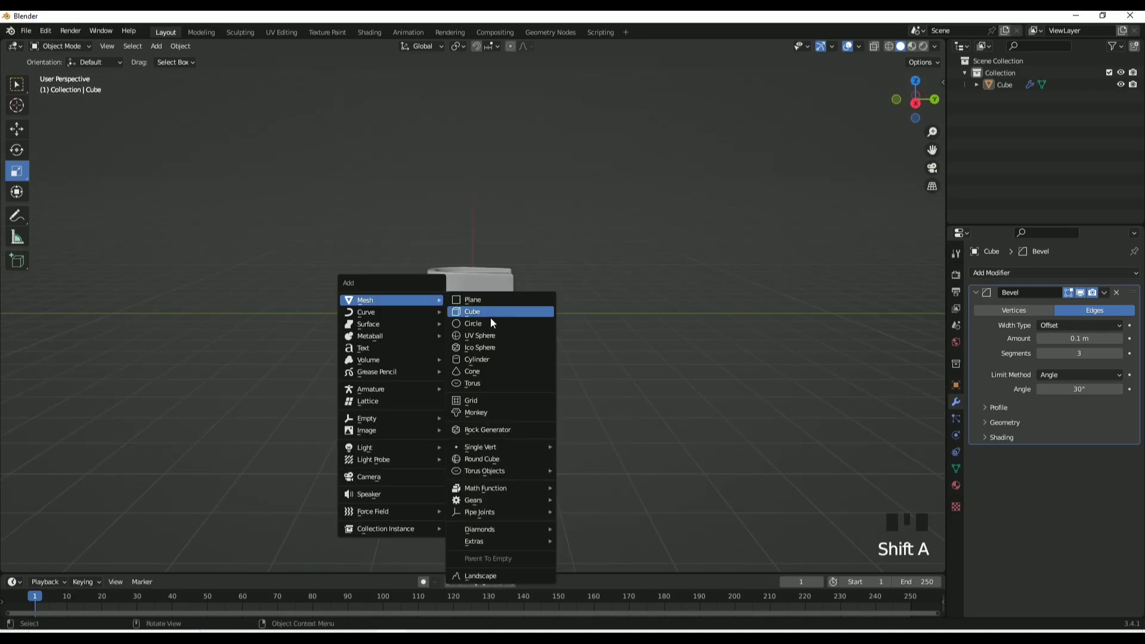
{"action": "left_click", "coordinate": [491, 335]}
{"action": "key", "text": "g"}
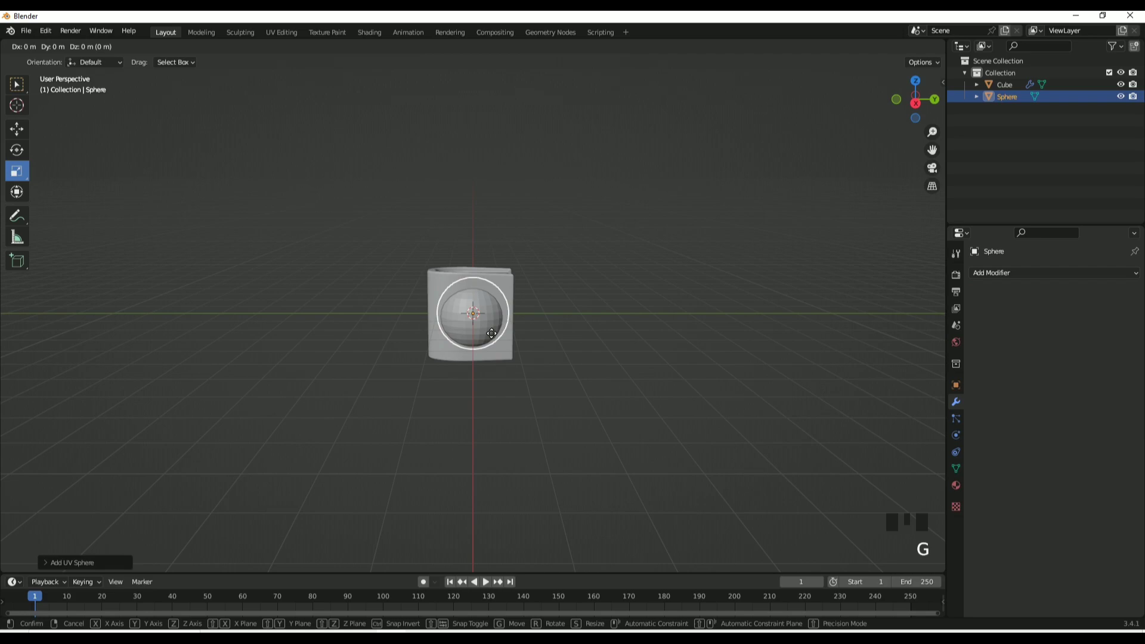
{"action": "key", "text": "x"}
{"action": "left_click", "coordinate": [488, 364]}
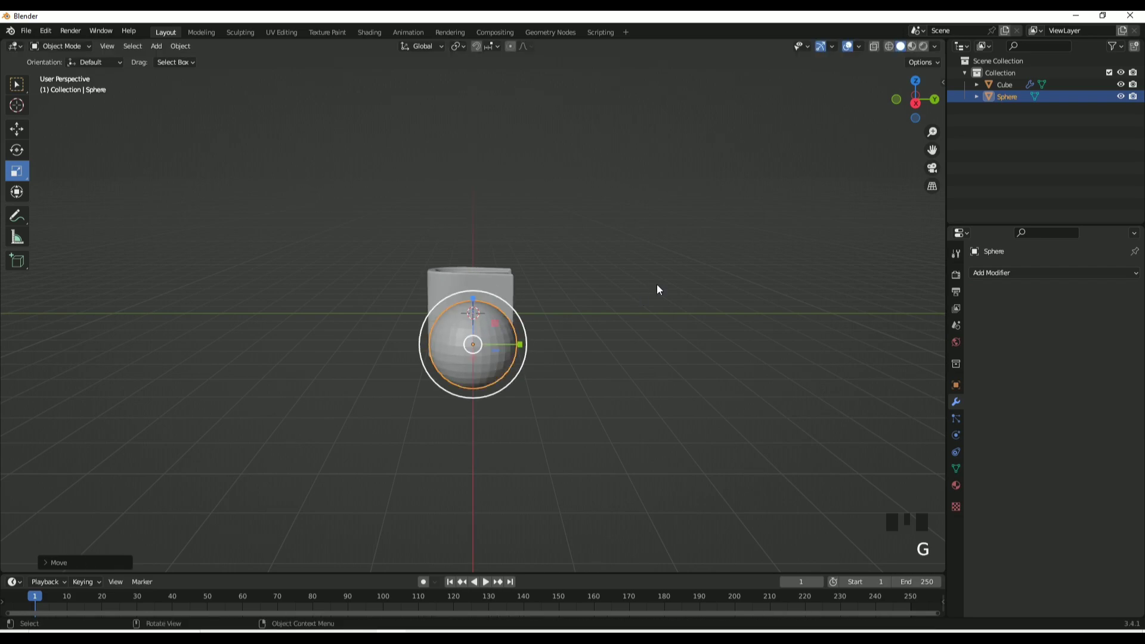
{"action": "middle_click_drag", "start_coordinate": [739, 244], "coordinate": [916, 124]}
{"action": "left_click", "coordinate": [900, 114]}
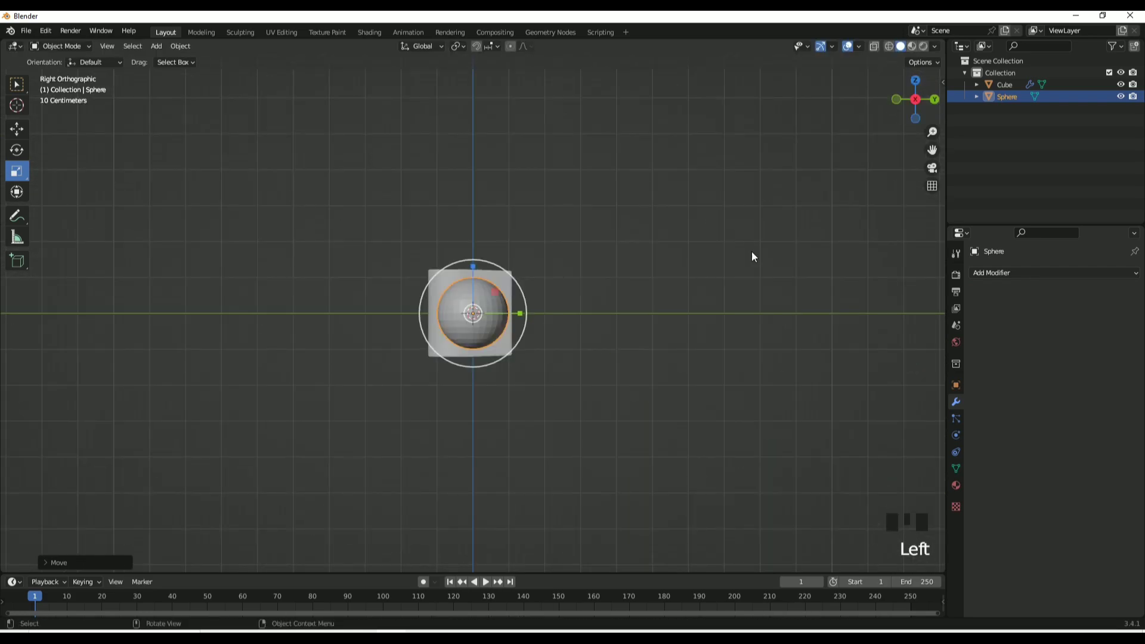
{"action": "scroll", "coordinate": [678, 438], "scroll_direction": "up", "scroll_amount": 4}
{"action": "scroll", "coordinate": [670, 420], "scroll_direction": "up", "scroll_amount": 4}
Delete the lower half of the sphere's vertices using X-ray vertex selection.
{"action": "key", "text": "Tab"}
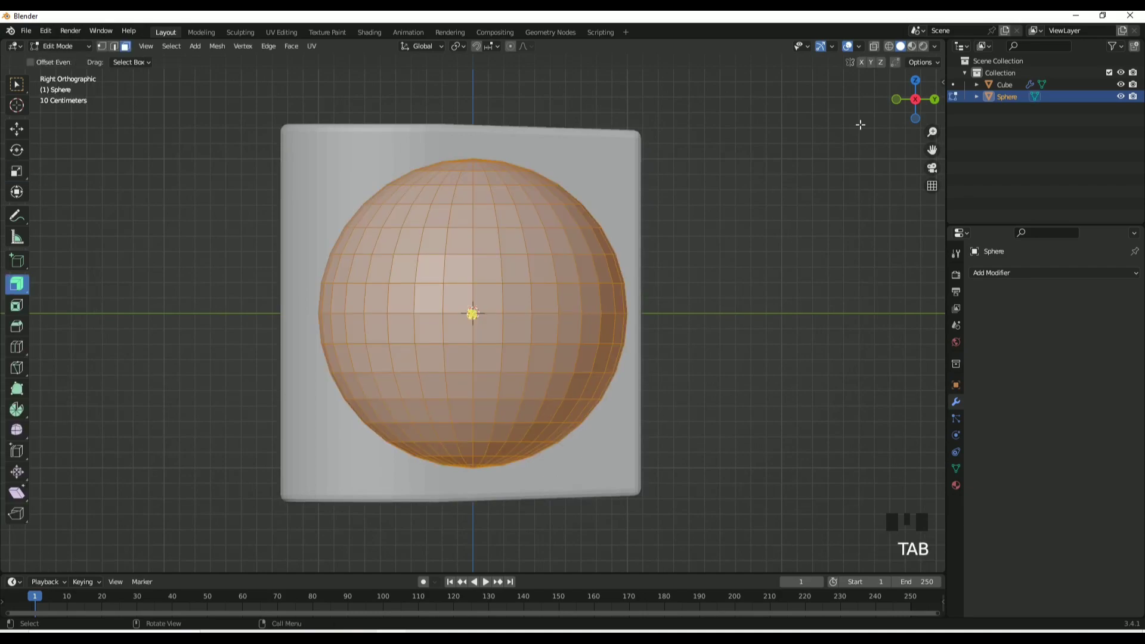
{"action": "key", "text": "alt+z"}
{"action": "left_click", "coordinate": [59, 45]}
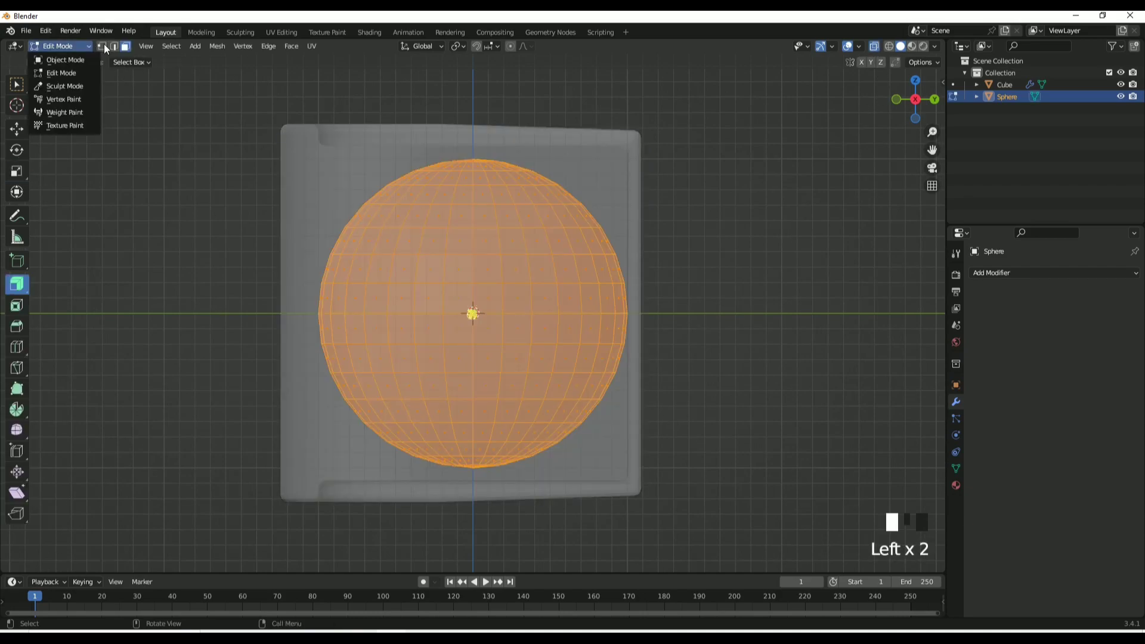
{"action": "left_click", "coordinate": [101, 46]}
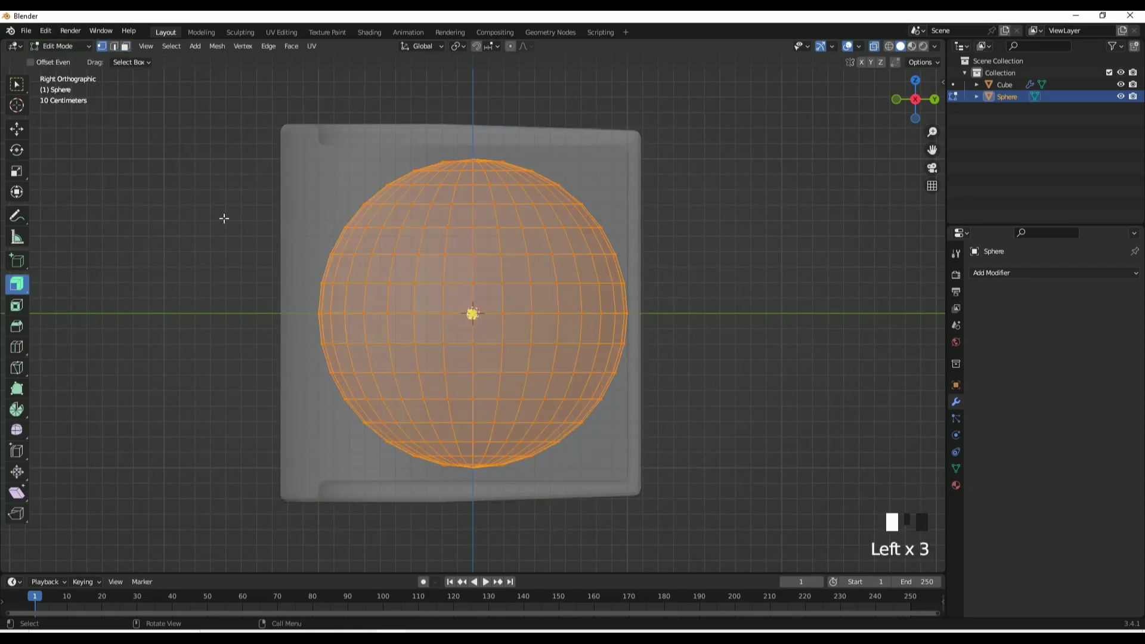
{"action": "left_click_drag", "start_coordinate": [615, 453], "coordinate": [671, 488]}
{"action": "right_click", "coordinate": [517, 430]}
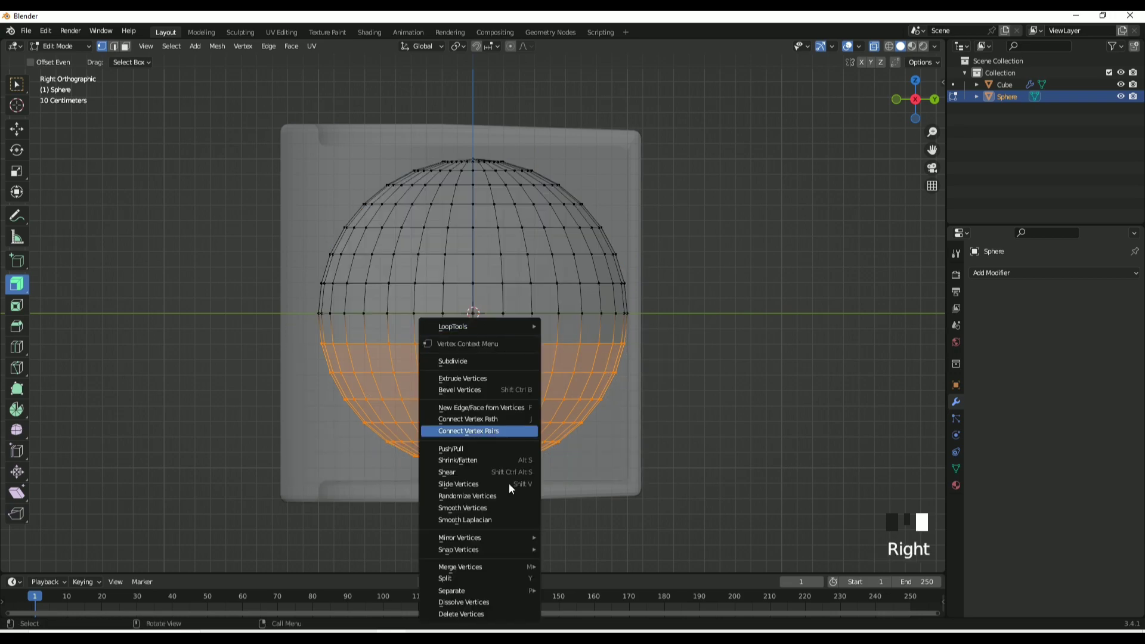
{"action": "left_click", "coordinate": [481, 615]}
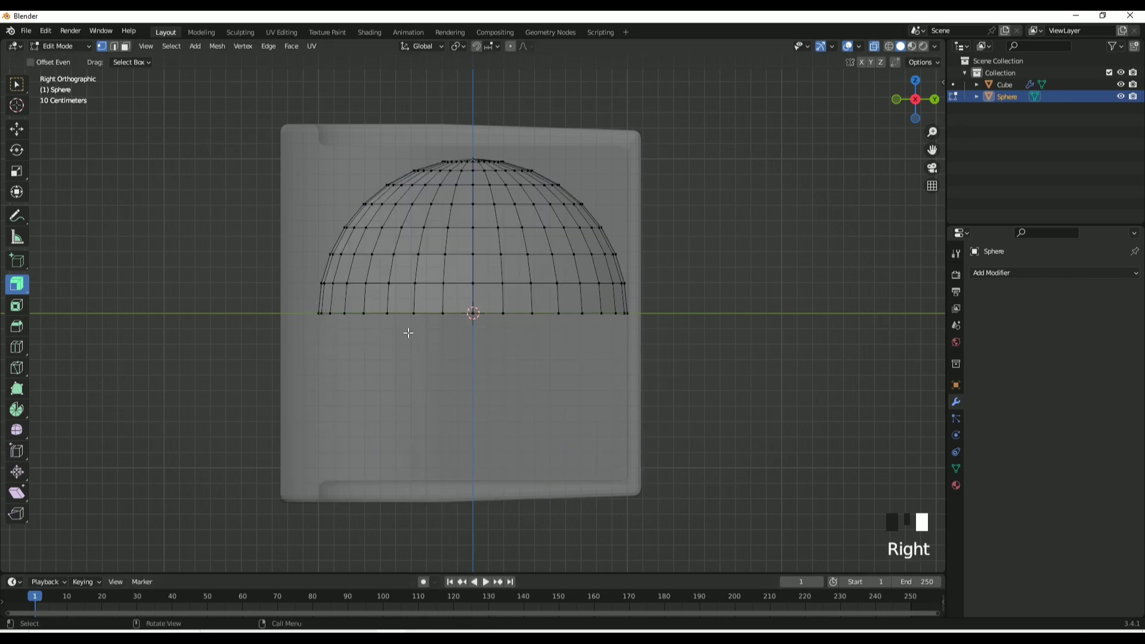
Extrude the bottom edge loop down twice, widening each new ring.
{"action": "mouse_move", "coordinate": [311, 303]}
{"action": "left_mouse_down"}
{"action": "mouse_move", "coordinate": [604, 349]}
{"action": "mouse_move", "coordinate": [651, 341]}
{"action": "left_mouse_up"}
{"action": "scroll", "coordinate": [524, 376], "scroll_direction": "down", "scroll_amount": 2}
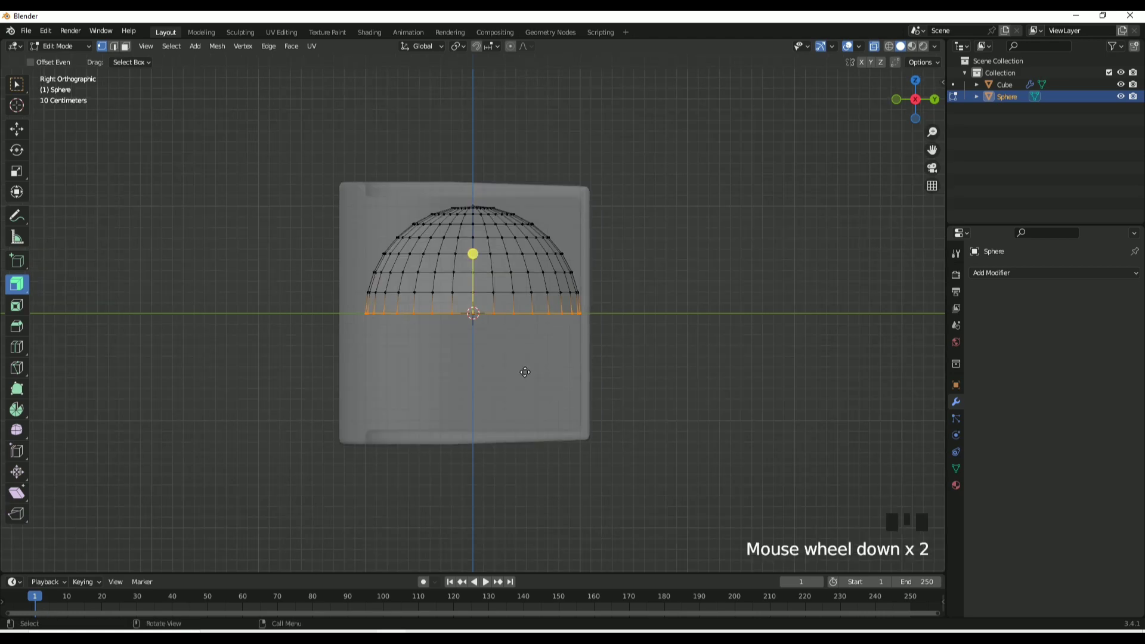
{"action": "key", "text": "e"}
{"action": "left_click", "coordinate": [529, 412]}
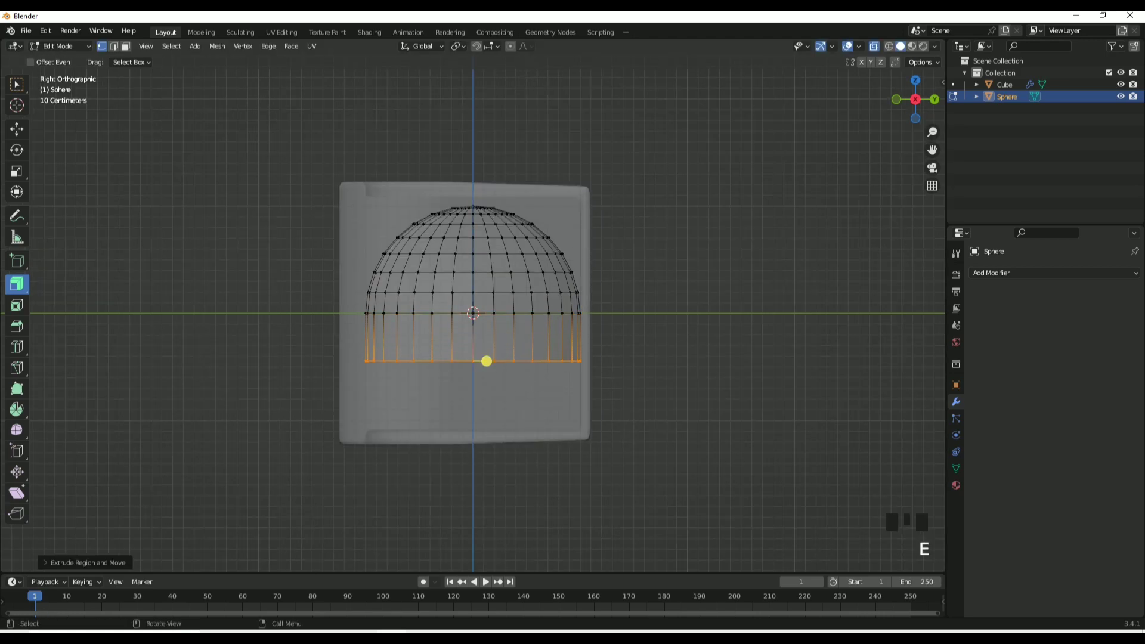
{"action": "key", "text": "s"}
{"action": "left_click", "coordinate": [641, 426]}
{"action": "key", "text": "e"}
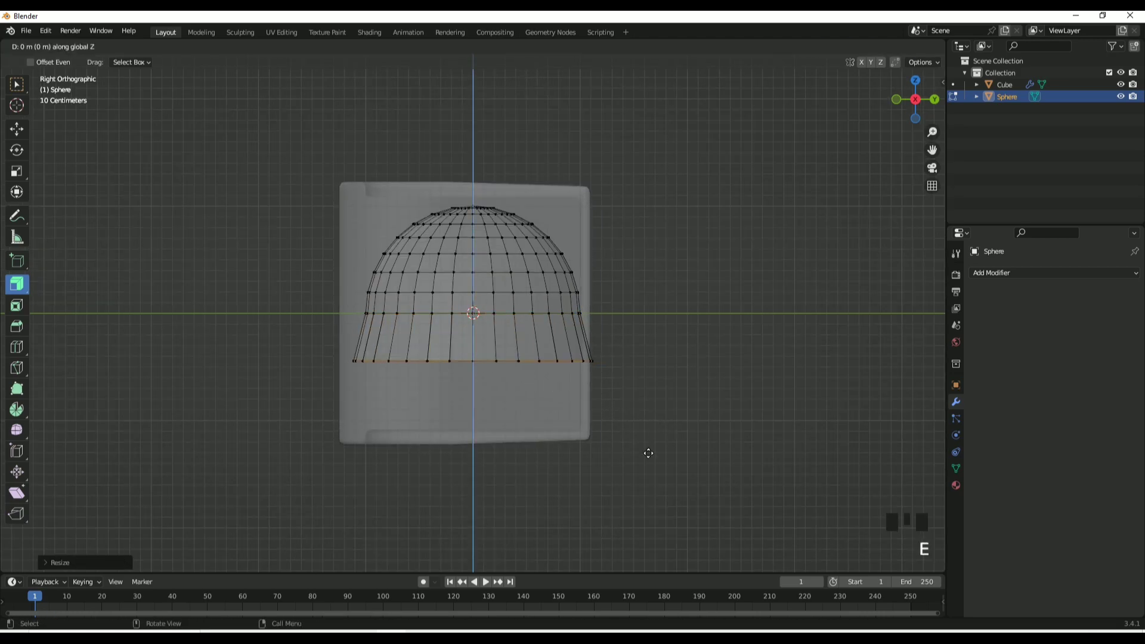
{"action": "left_click", "coordinate": [646, 461]}
{"action": "key", "text": "s"}
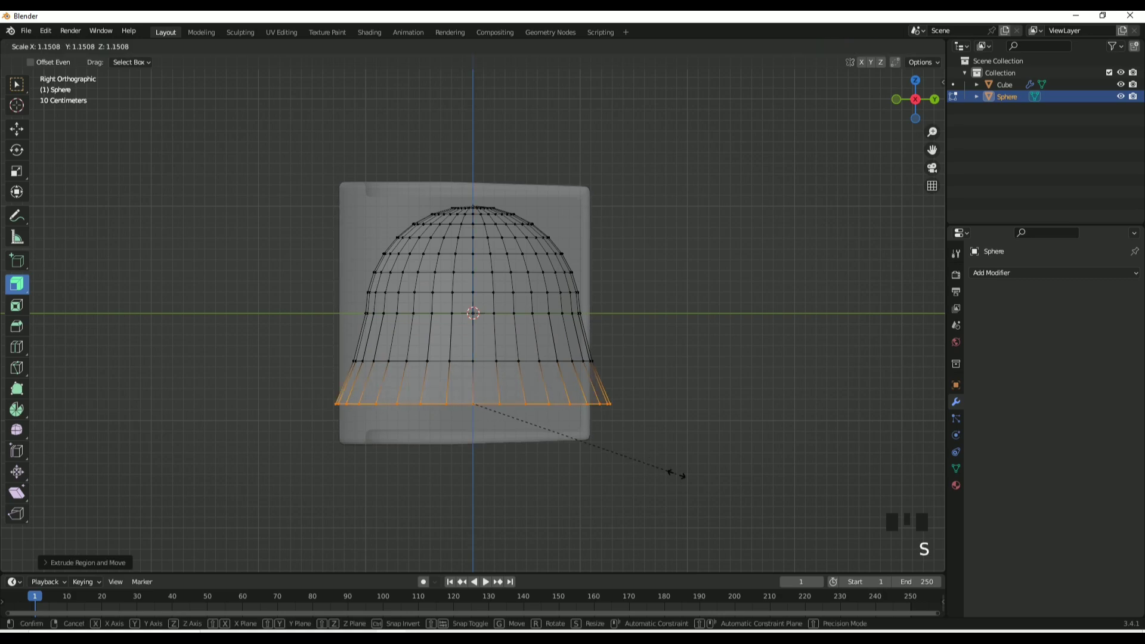
{"action": "left_click", "coordinate": [684, 476]}
Extrude a third, wider rim ring and nudge it into place.
{"action": "key", "text": "e"}
{"action": "left_click", "coordinate": [683, 509]}
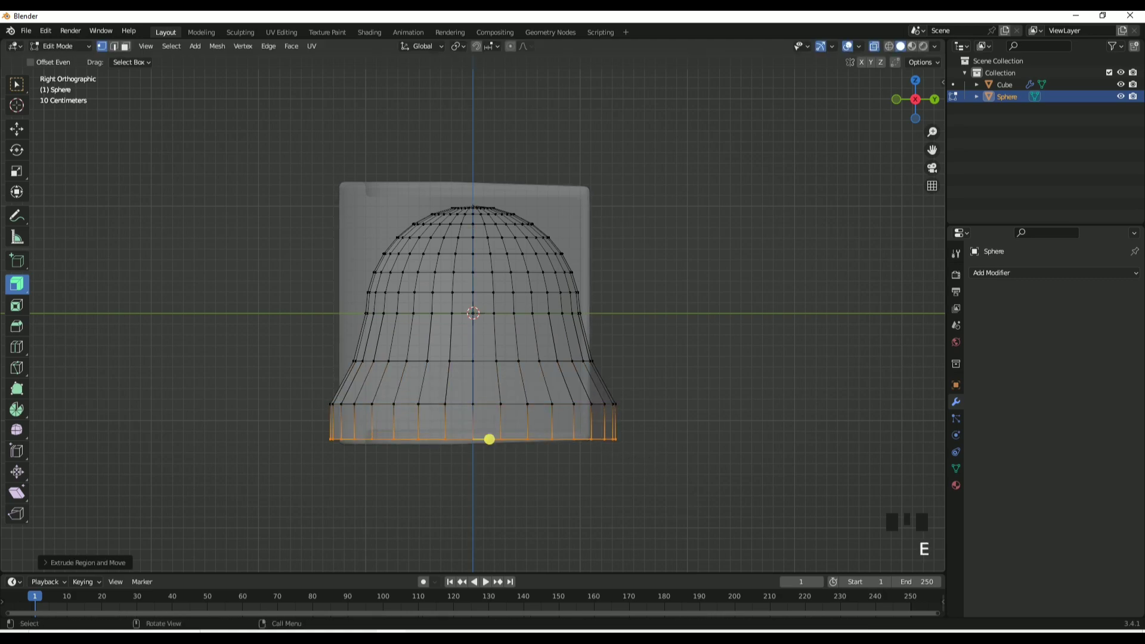
{"action": "key", "text": "s"}
{"action": "left_click", "coordinate": [727, 512]}
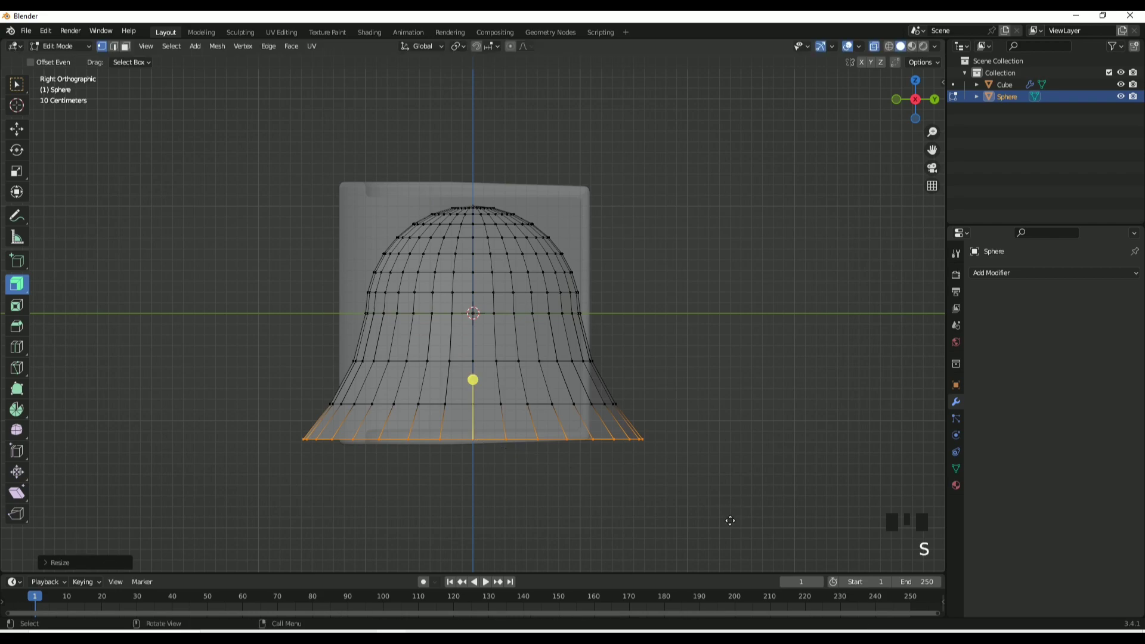
{"action": "key", "text": "g"}
{"action": "left_click", "coordinate": [726, 523]}
{"action": "key", "text": "Tab"}
{"action": "key", "text": "Tab"}
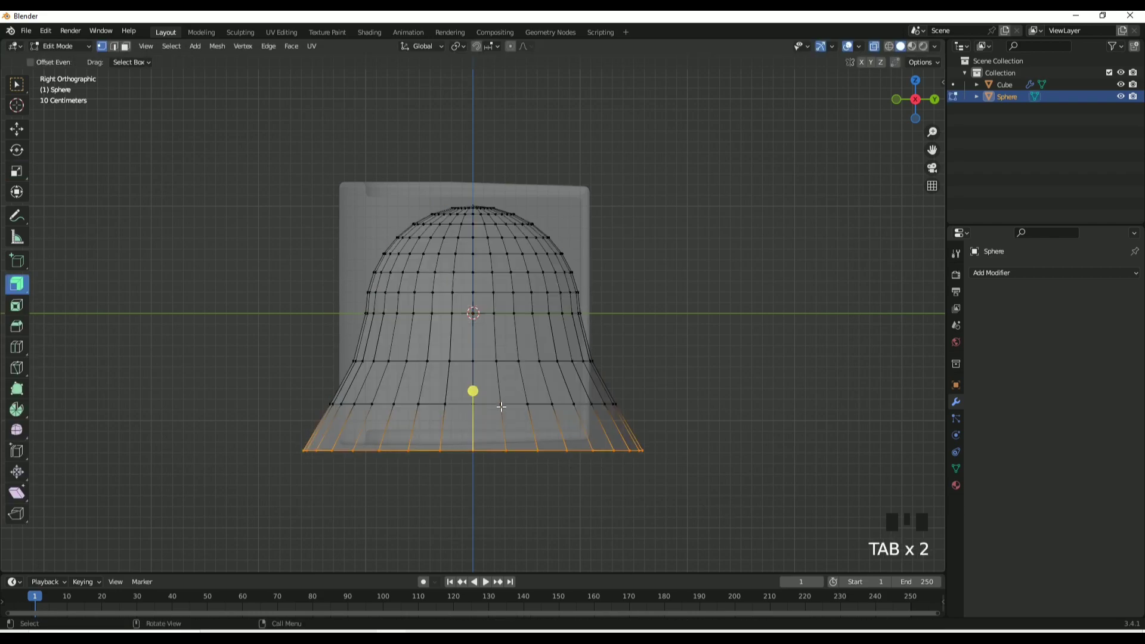
Select the lower bell's face loop and Shrink/Fatten it outward into a band.
{"action": "left_click", "coordinate": [873, 50]}
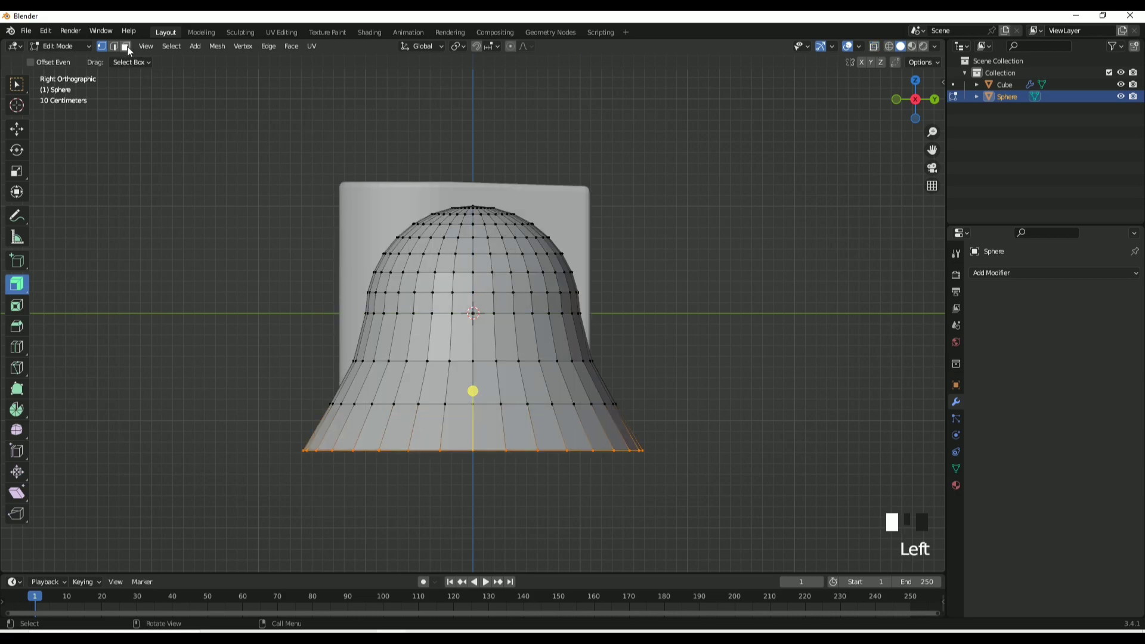
{"action": "left_click", "coordinate": [125, 46]}
{"action": "middle_click_drag", "start_coordinate": [484, 393], "coordinate": [417, 442]}
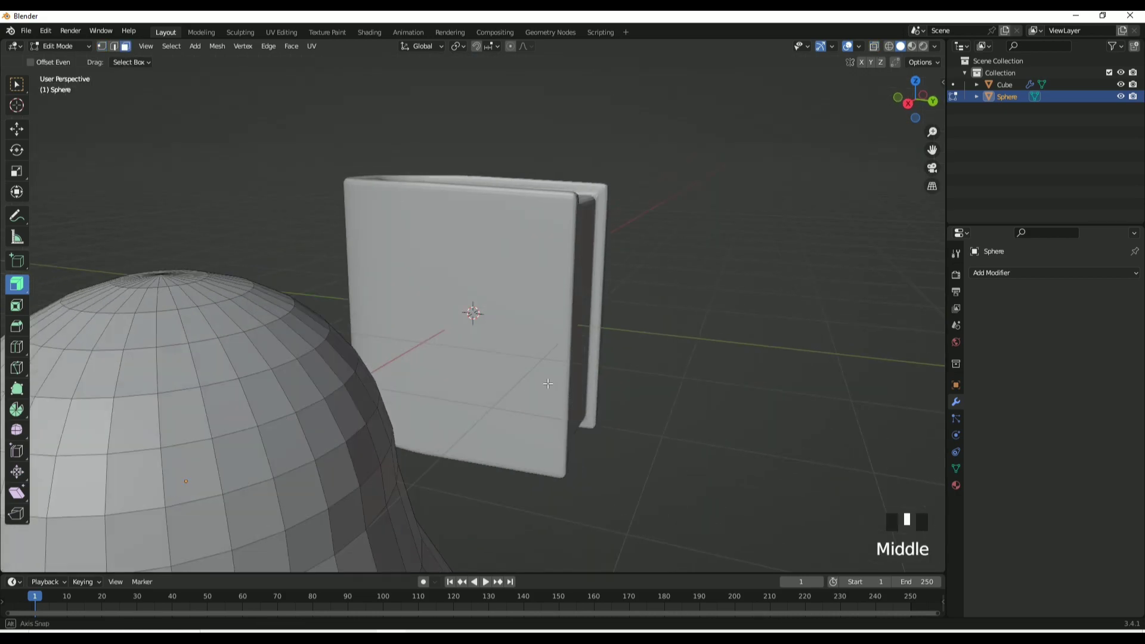
{"action": "scroll", "coordinate": [417, 443], "scroll_direction": "down", "scroll_amount": 3}
{"action": "left_click", "coordinate": [426, 461], "text": "alt+shift"}
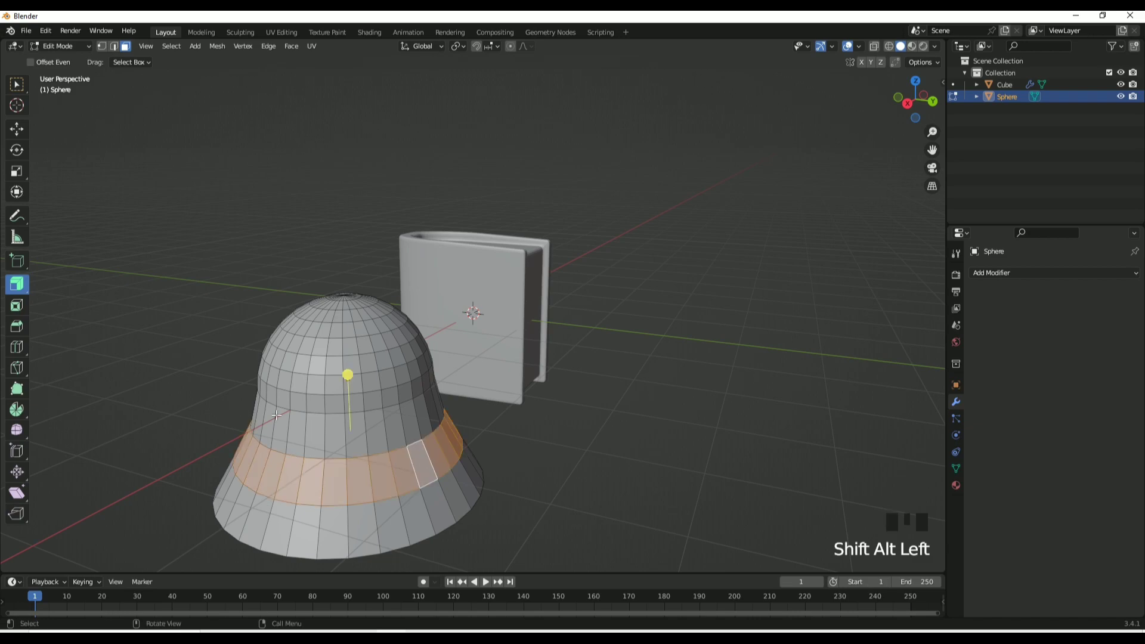
{"action": "left_click_drag", "start_coordinate": [348, 374], "coordinate": [349, 372]}
{"action": "key", "text": "Tab"}
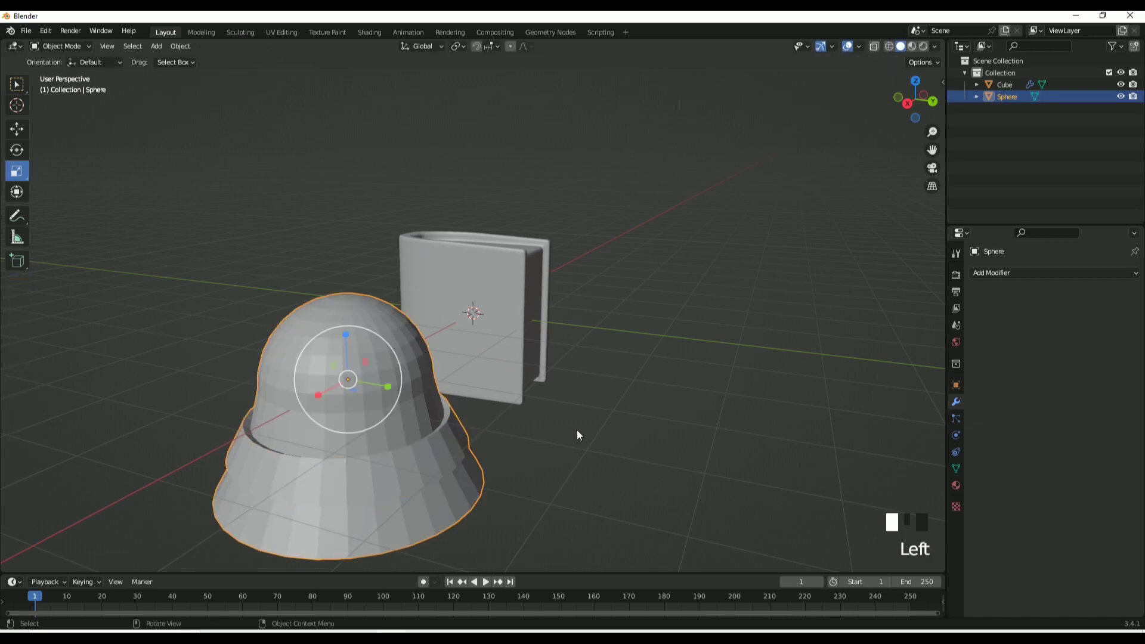
Add a small UV sphere and move it vertically below the bell.
{"action": "left_click", "coordinate": [577, 431]}
{"action": "middle_click_drag", "start_coordinate": [578, 430], "coordinate": [609, 414]}
{"action": "scroll", "coordinate": [610, 415], "scroll_direction": "down", "scroll_amount": 2}
{"action": "key", "text": "shift+a"}
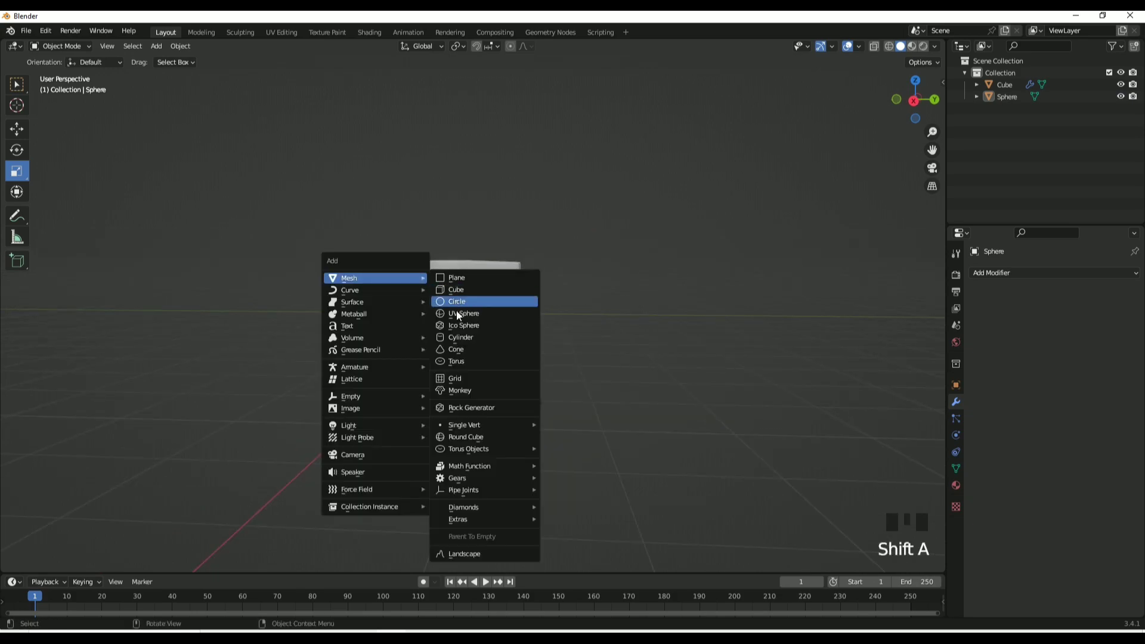
{"action": "left_click", "coordinate": [465, 313]}
{"action": "middle_click_drag", "start_coordinate": [772, 198], "coordinate": [937, 126]}
{"action": "left_click", "coordinate": [913, 108]}
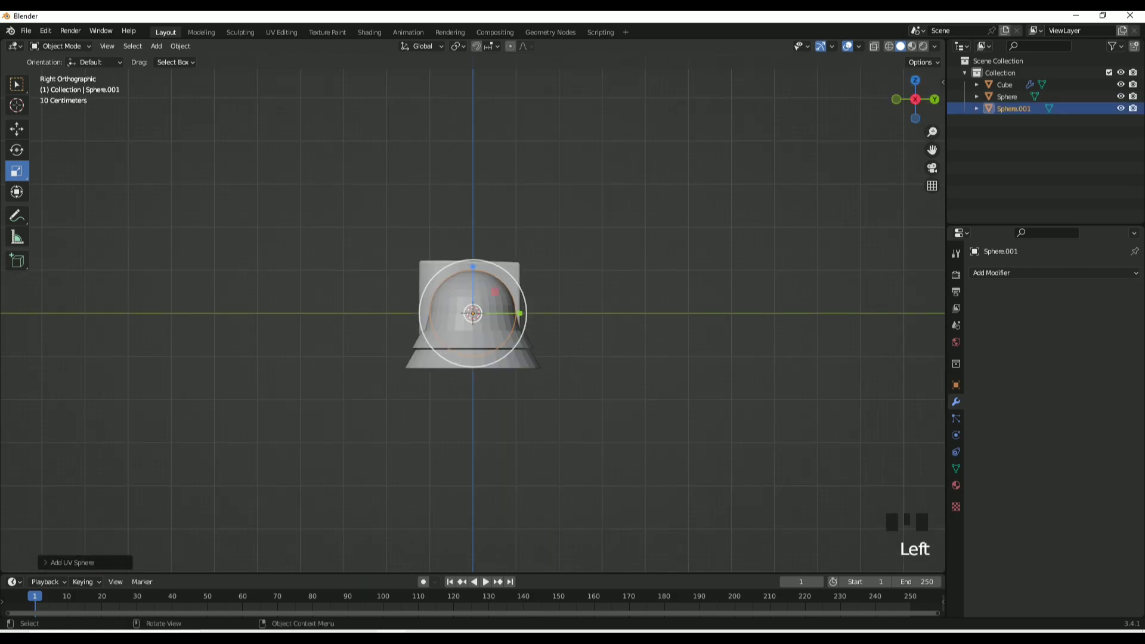
{"action": "key", "text": "s"}
{"action": "left_click", "coordinate": [584, 333]}
{"action": "key", "text": "g"}
{"action": "key", "text": "z"}
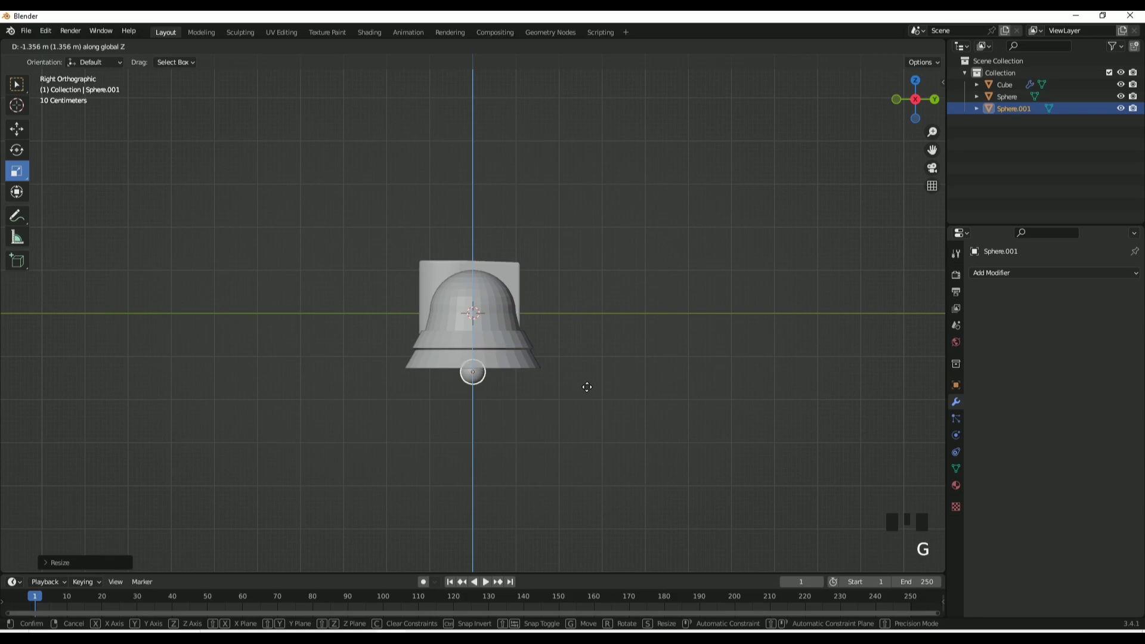
{"action": "left_click", "coordinate": [587, 387]}
Resize the clapper sphere and shift it along the X axis.
{"action": "key", "text": "s"}
{"action": "left_click", "coordinate": [658, 362]}
{"action": "middle_click_drag", "start_coordinate": [658, 363], "coordinate": [582, 384]}
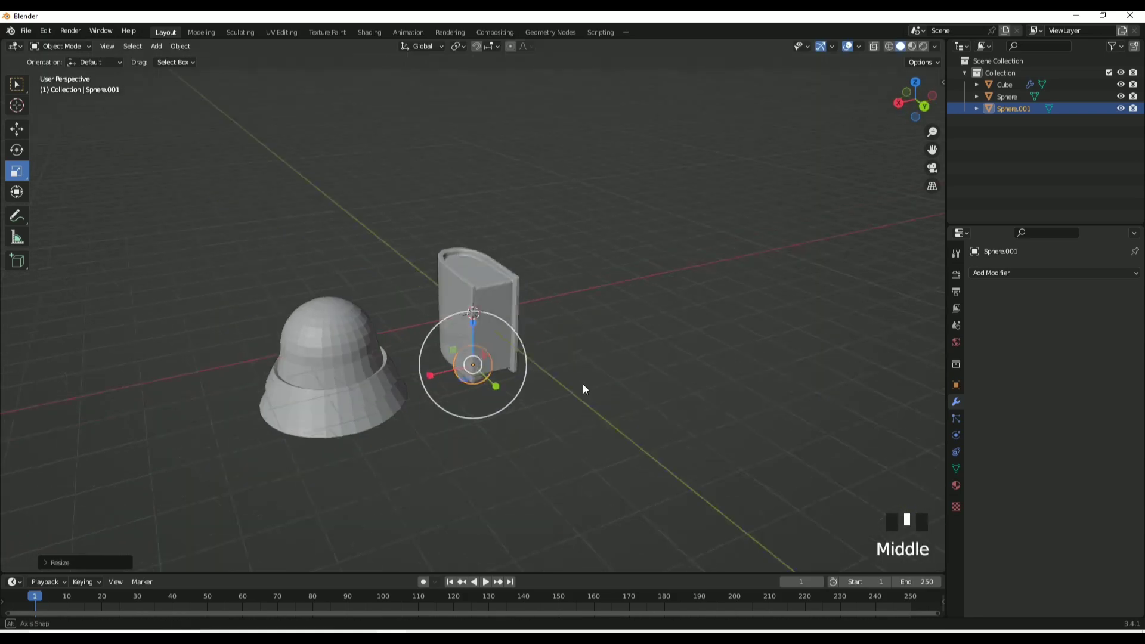
{"action": "key", "text": "g"}
{"action": "left_click", "coordinate": [442, 413]}
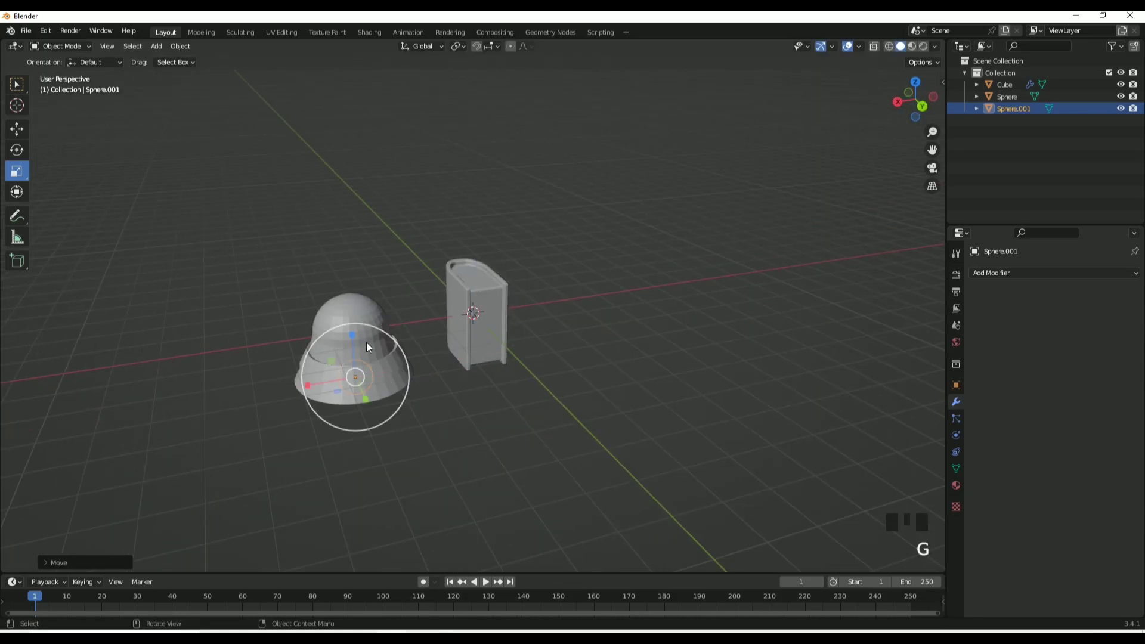
Squash the bell flat along X and apply Shade Auto Smooth.
{"action": "left_click", "coordinate": [366, 343]}
{"action": "left_click_drag", "start_coordinate": [311, 337], "coordinate": [376, 364]}
{"action": "middle_click_drag", "start_coordinate": [377, 364], "coordinate": [503, 322]}
{"action": "right_click", "coordinate": [453, 324]}
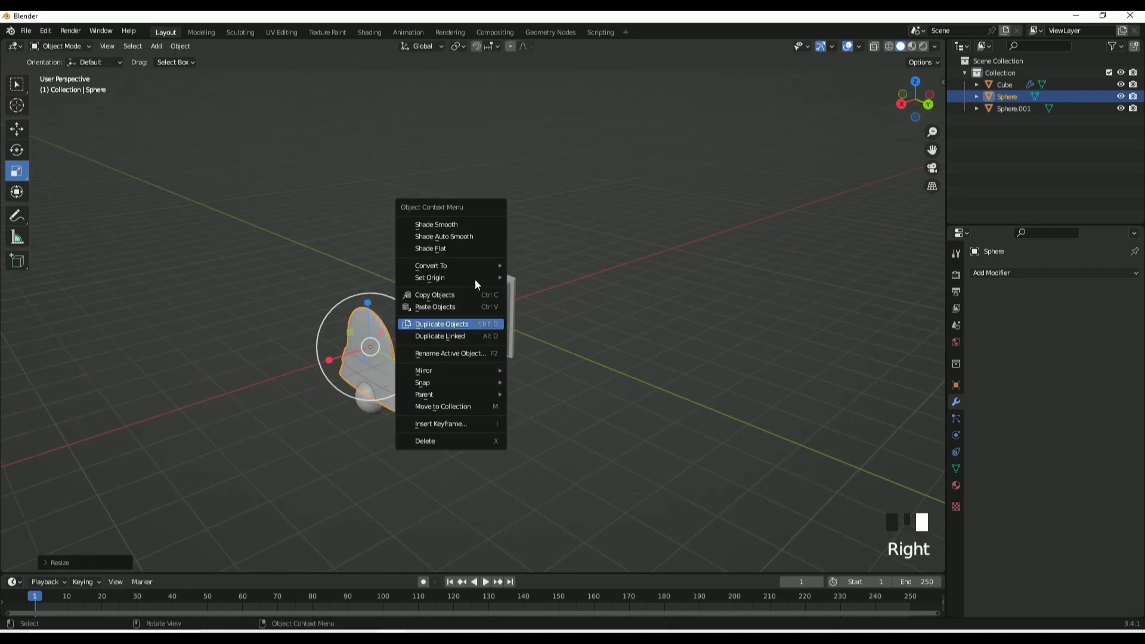
{"action": "left_click", "coordinate": [467, 237]}
Shrink the bell and place it on the book cover.
{"action": "left_click", "coordinate": [901, 106]}
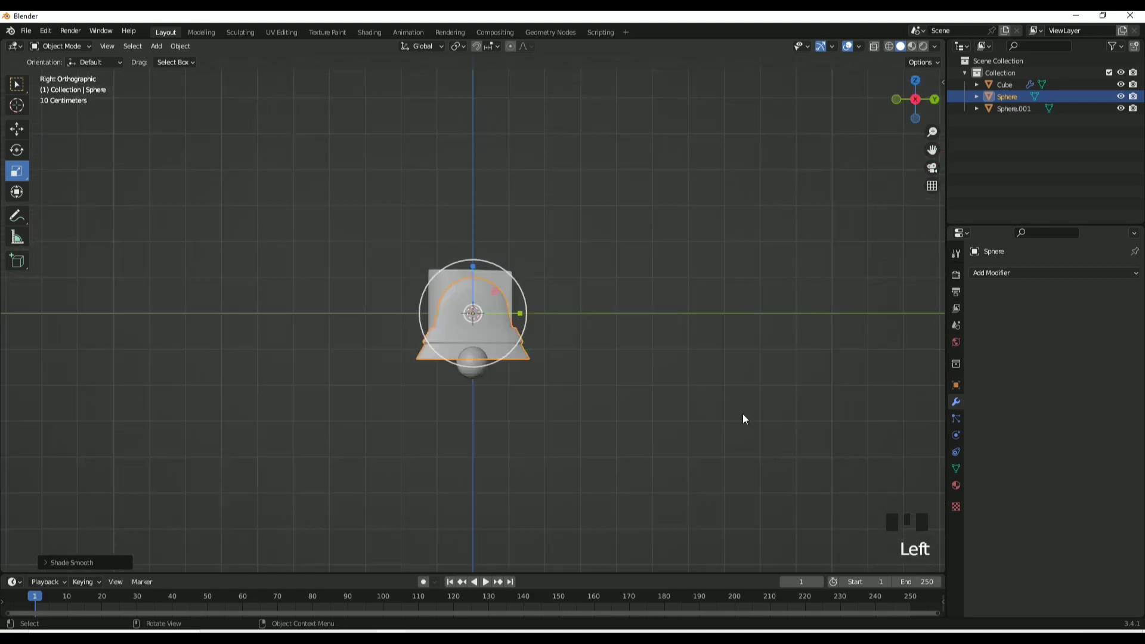
{"action": "scroll", "coordinate": [743, 413], "scroll_direction": "up", "scroll_amount": 5}
{"action": "key", "text": "s"}
{"action": "left_click", "coordinate": [635, 395]}
{"action": "key", "text": "g"}
{"action": "left_click", "coordinate": [680, 359]}
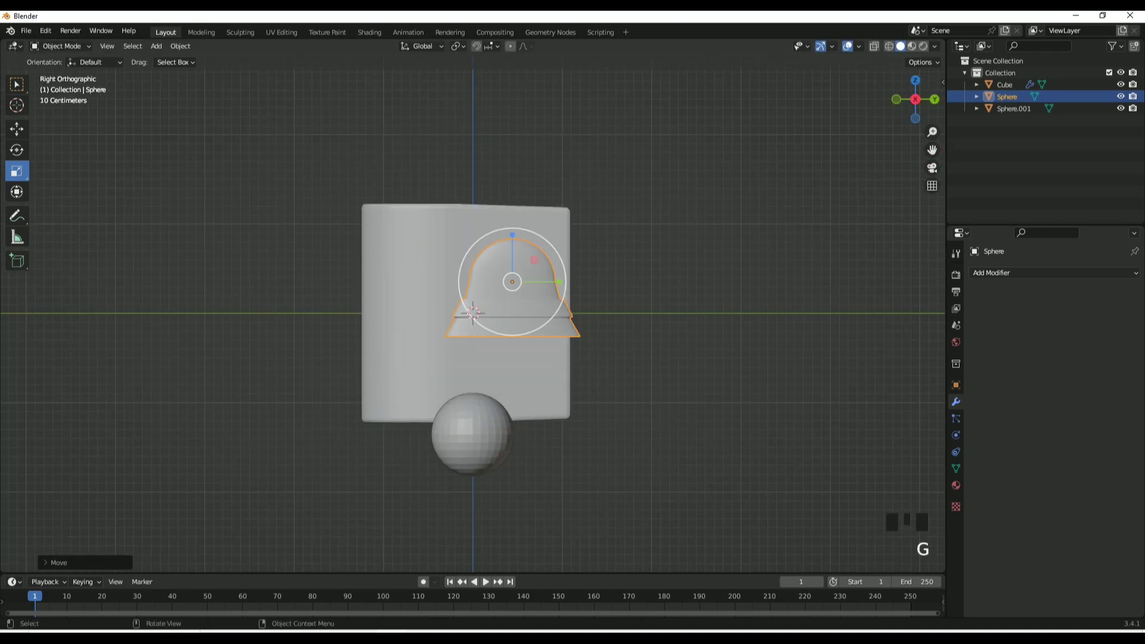
{"action": "key", "text": "s"}
{"action": "left_click", "coordinate": [535, 247]}
{"action": "left_click", "coordinate": [537, 258]}
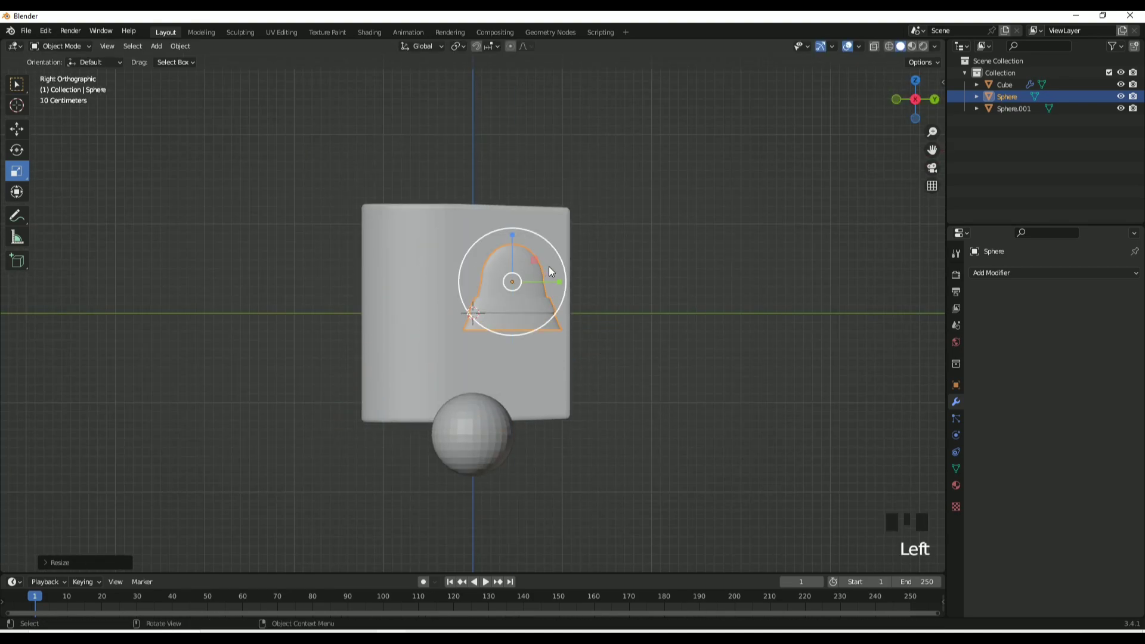
{"action": "key", "text": "g"}
{"action": "left_click", "coordinate": [525, 268]}
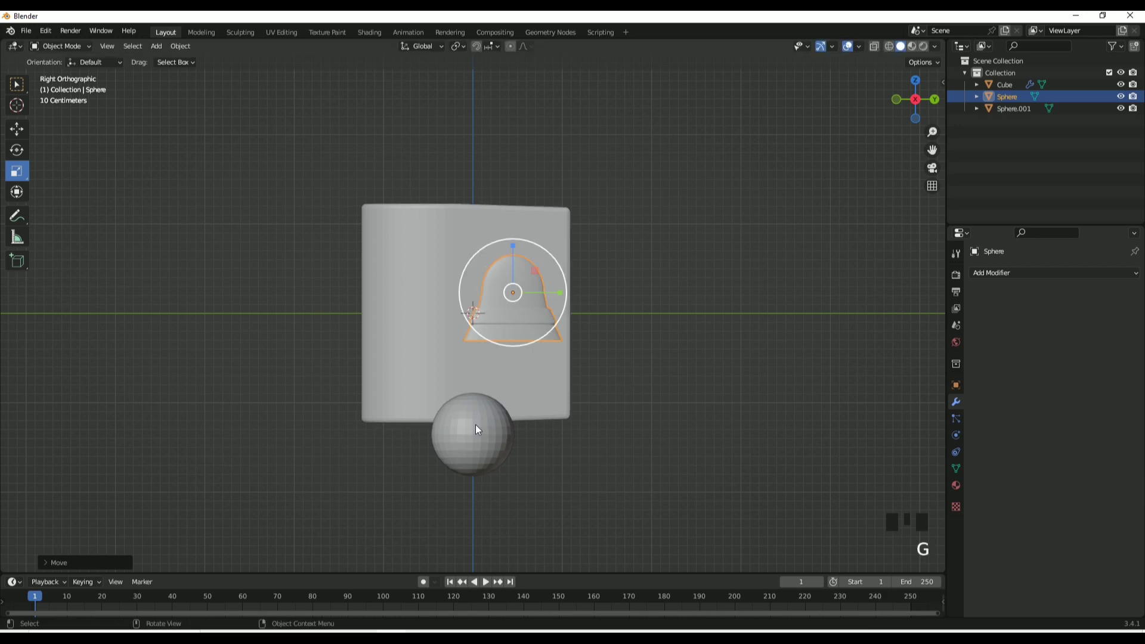
Shrink the clapper sphere and move it onto the cover under the bell.
{"action": "left_click", "coordinate": [476, 395]}
{"action": "right_click", "coordinate": [475, 395]}
{"action": "key", "text": "g"}
{"action": "key", "text": "s"}
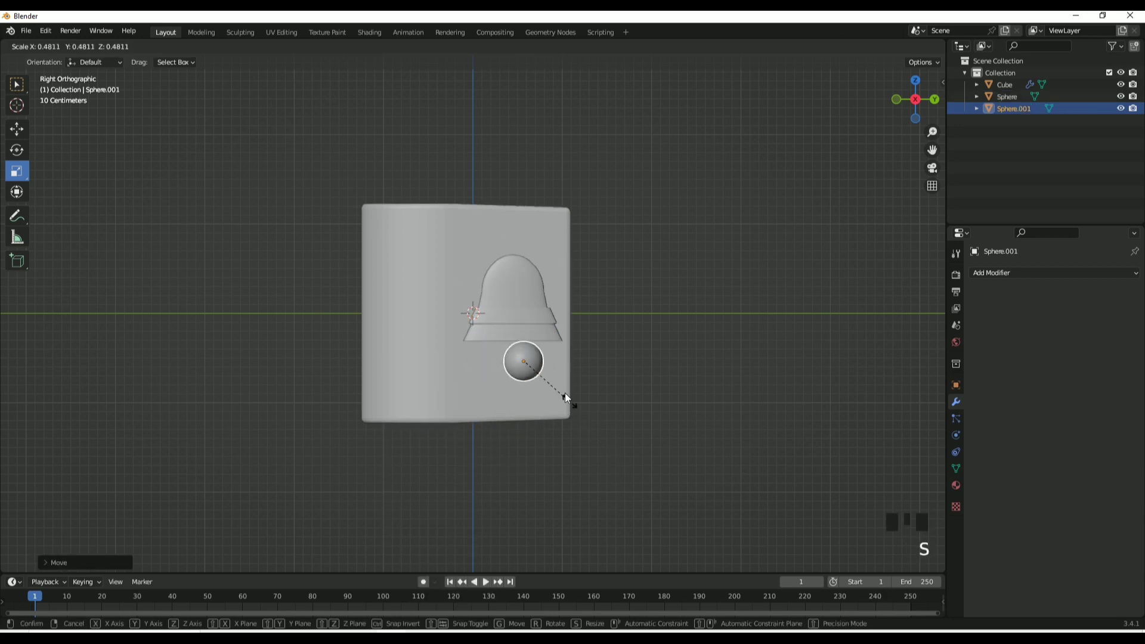
{"action": "left_click", "coordinate": [565, 393]}
{"action": "key", "text": "g"}
{"action": "left_click", "coordinate": [550, 372]}
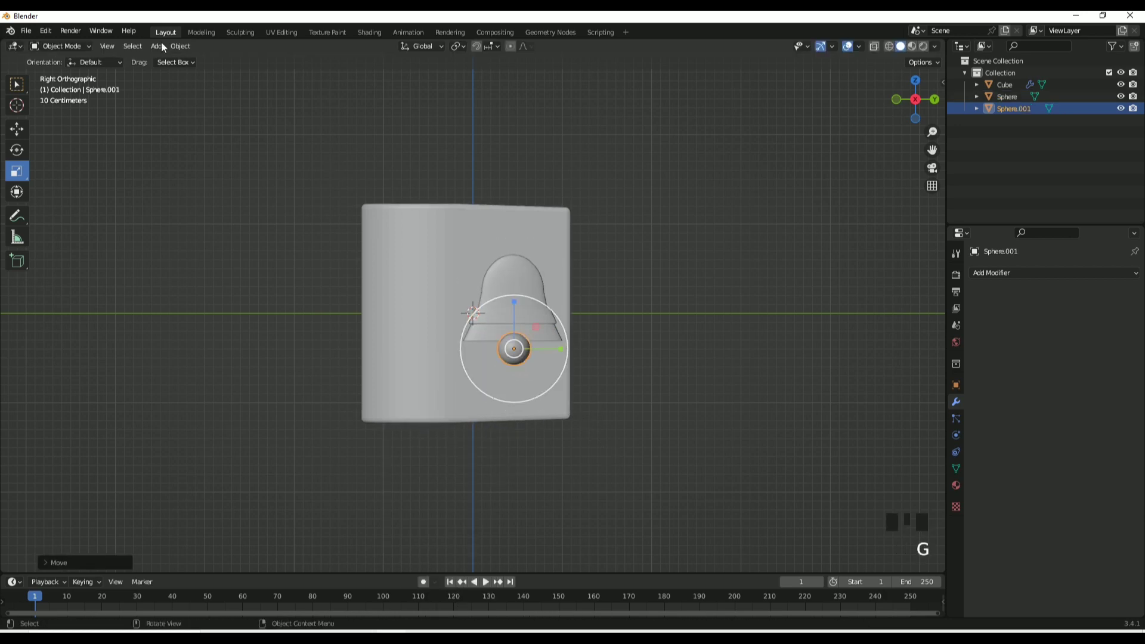
Frame the clapper, squash it twice along X, and reposition it.
{"action": "left_click", "coordinate": [105, 51]}
{"action": "left_click", "coordinate": [130, 116]}
{"action": "middle_click_drag", "start_coordinate": [571, 241], "coordinate": [480, 278]}
{"action": "scroll", "coordinate": [530, 294], "scroll_direction": "down", "scroll_amount": 4}
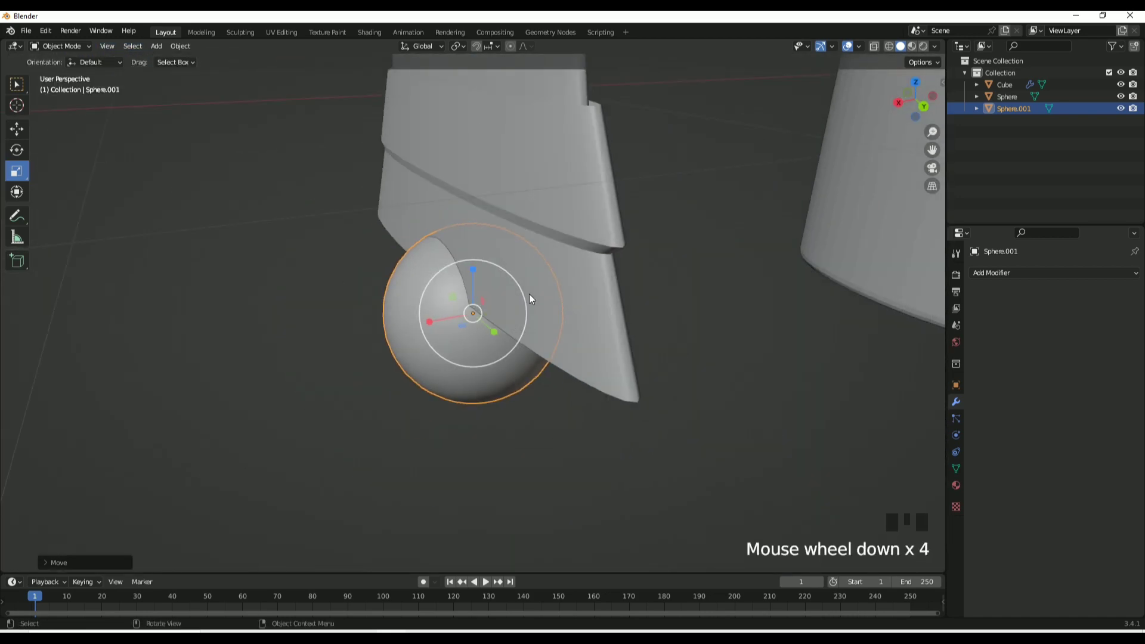
{"action": "scroll", "coordinate": [529, 296], "scroll_direction": "down", "scroll_amount": 2}
{"action": "left_click_drag", "start_coordinate": [430, 321], "coordinate": [498, 278]}
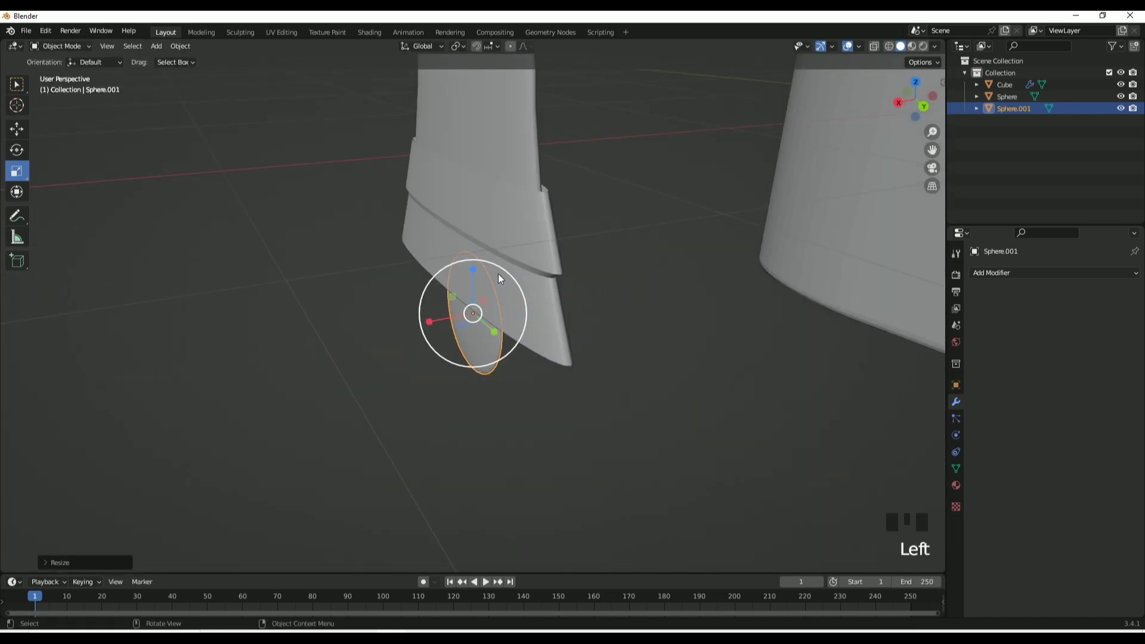
{"action": "middle_click_drag", "start_coordinate": [498, 278], "coordinate": [516, 299]}
{"action": "key", "text": "g"}
{"action": "left_click", "coordinate": [414, 327]}
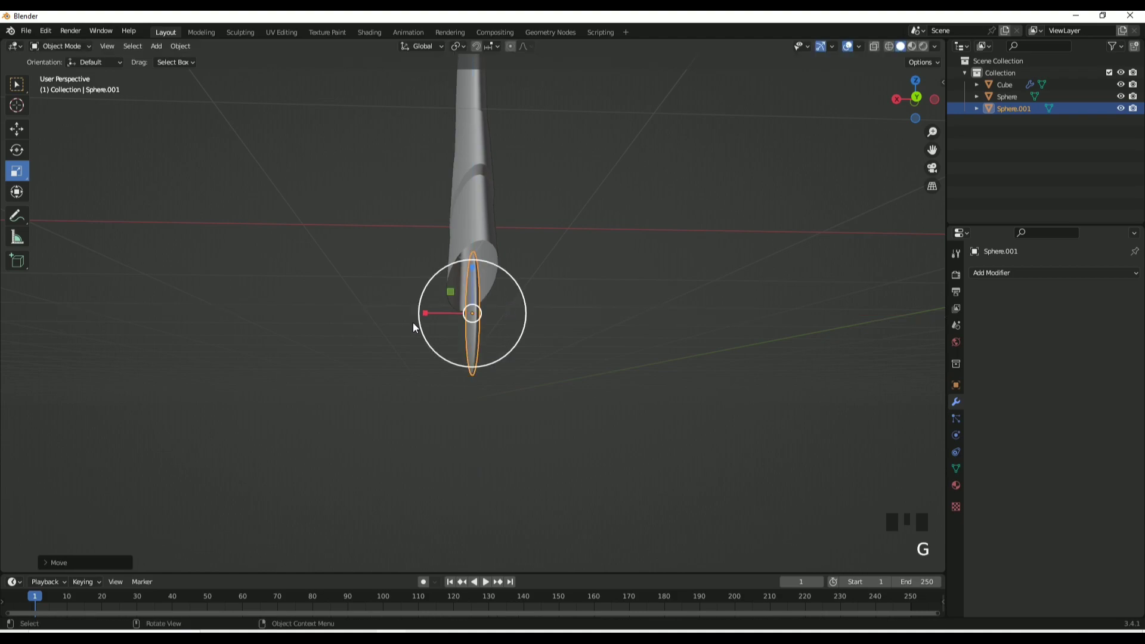
{"action": "left_click_drag", "start_coordinate": [425, 313], "coordinate": [313, 309]}
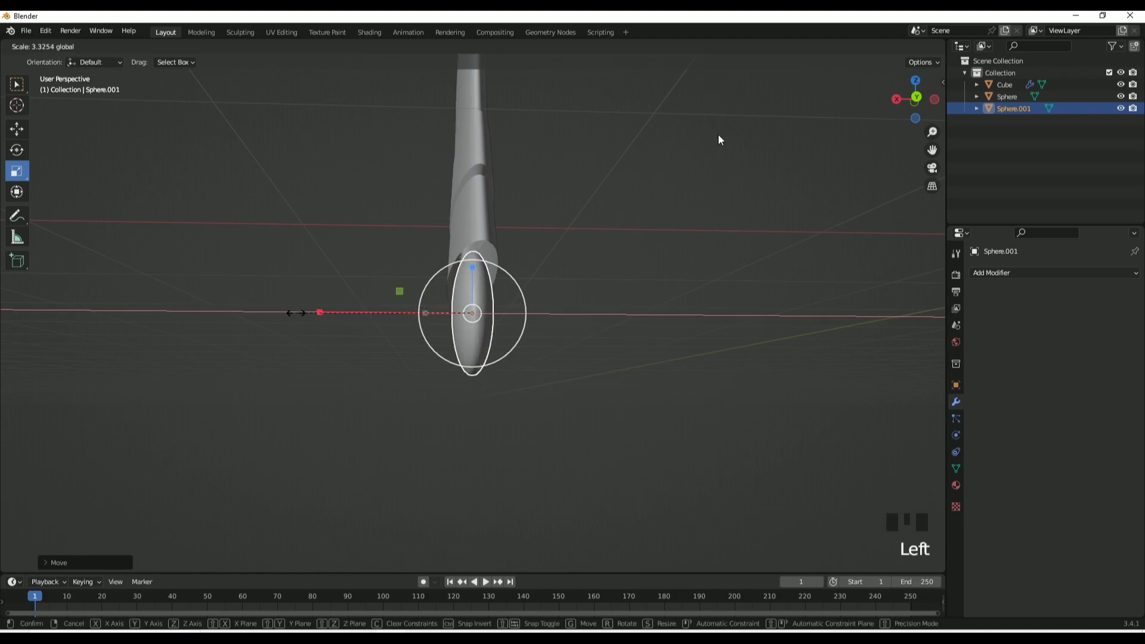
{"action": "left_click", "coordinate": [698, 255]}
{"action": "scroll", "coordinate": [591, 294], "scroll_direction": "down", "scroll_amount": 2}
{"action": "middle_click_drag", "start_coordinate": [592, 294], "coordinate": [464, 319]}
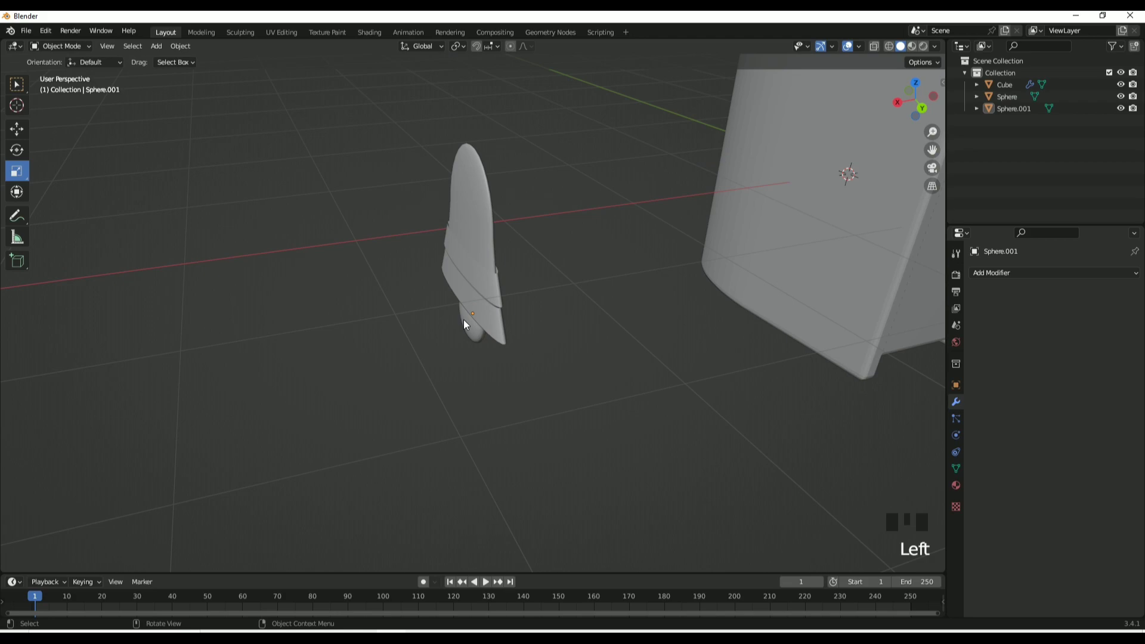
Select the clapper and bell and slide them together onto the front cover.
{"action": "left_click", "coordinate": [464, 320]}
{"action": "left_click", "coordinate": [470, 268], "text": "shift"}
{"action": "scroll", "coordinate": [470, 269], "scroll_direction": "down", "scroll_amount": 2}
{"action": "key", "text": "g"}
{"action": "key", "text": "y"}
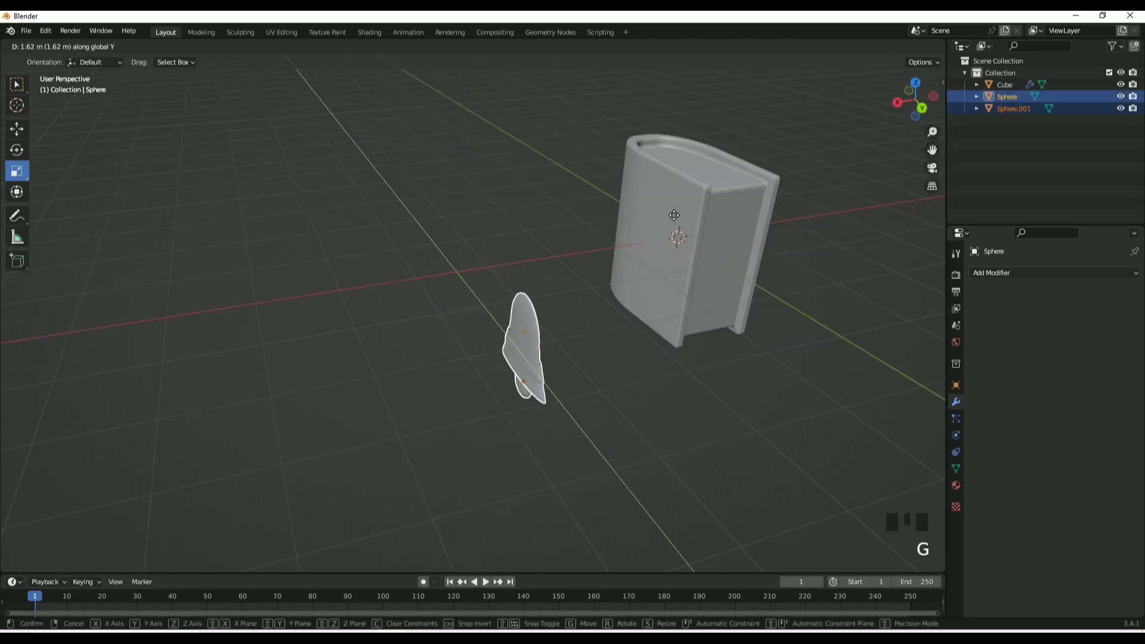
{"action": "key", "text": "x"}
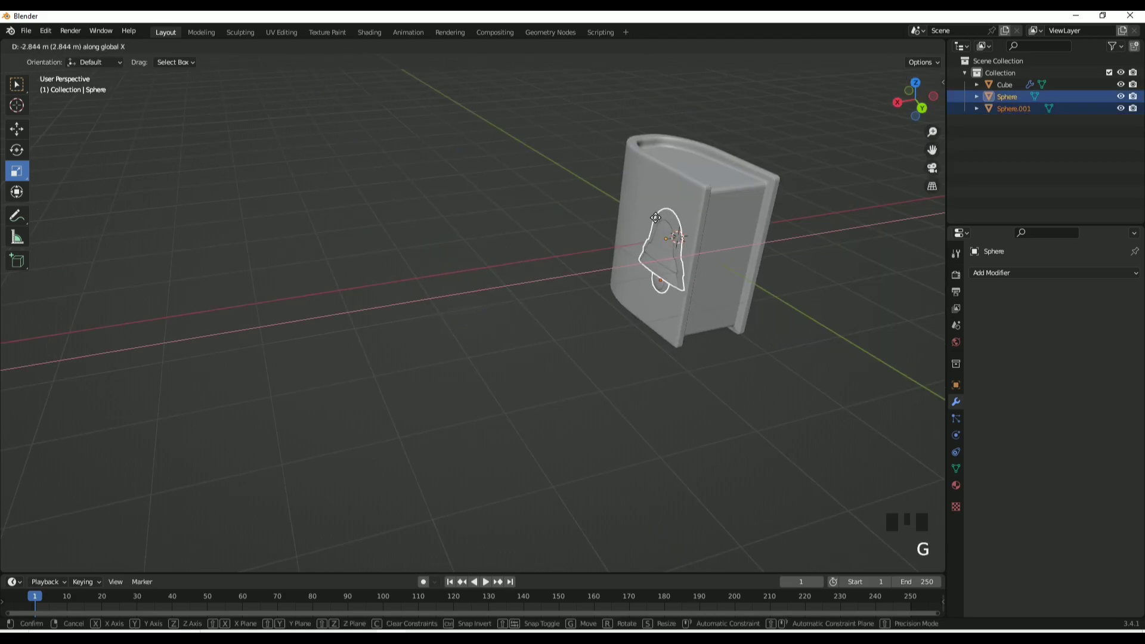
{"action": "key", "text": "Return"}
View the emblem edge-on and nudge the bell into a new position.
{"action": "left_click", "coordinate": [107, 46]}
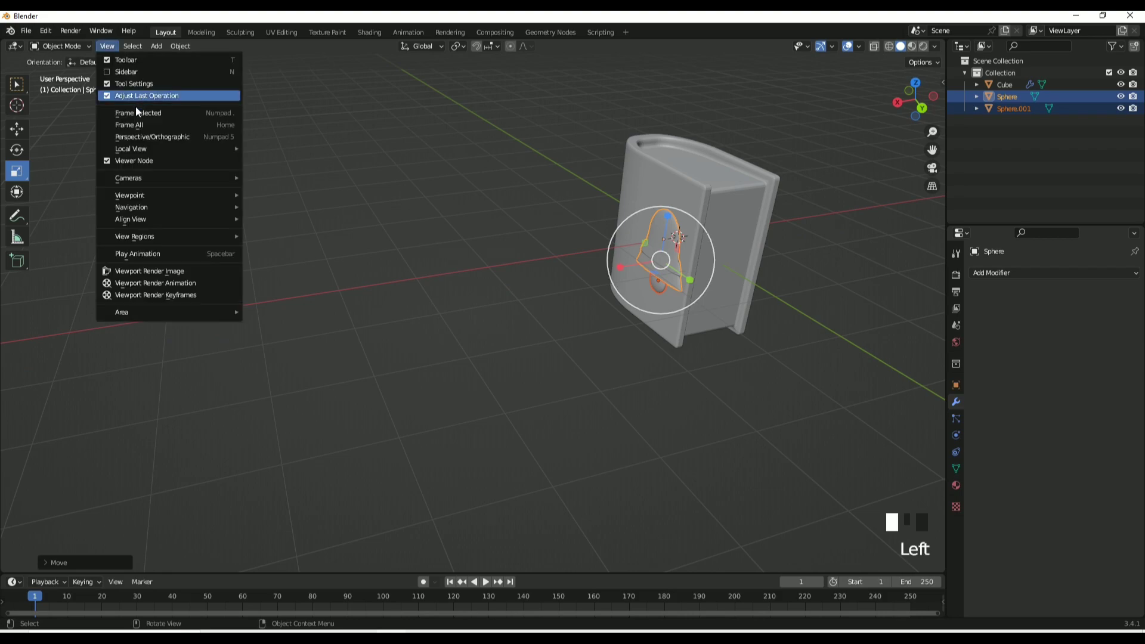
{"action": "left_click", "coordinate": [513, 166]}
{"action": "mouse_move", "coordinate": [514, 167]}
{"action": "middle_mouse_down"}
{"action": "mouse_move", "coordinate": [745, 271]}
{"action": "mouse_move", "coordinate": [744, 281]}
{"action": "mouse_move", "coordinate": [851, 248]}
{"action": "mouse_move", "coordinate": [828, 284]}
{"action": "middle_mouse_up"}
{"action": "scroll", "coordinate": [827, 284], "scroll_direction": "down", "scroll_amount": 1}
{"action": "scroll", "coordinate": [827, 284], "scroll_direction": "down", "scroll_amount": 1}
{"action": "key", "text": "g"}
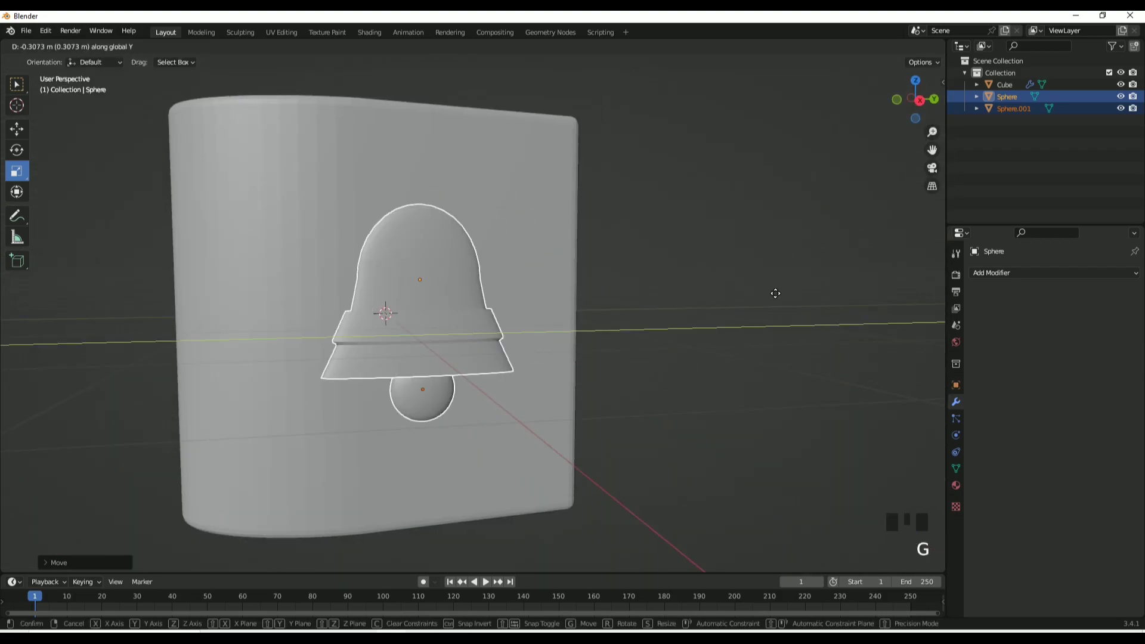
{"action": "left_click", "coordinate": [815, 283]}
Select the book body, then move the bell and clapper together against it.
{"action": "left_click", "coordinate": [318, 280]}
{"action": "right_click", "coordinate": [302, 261]}
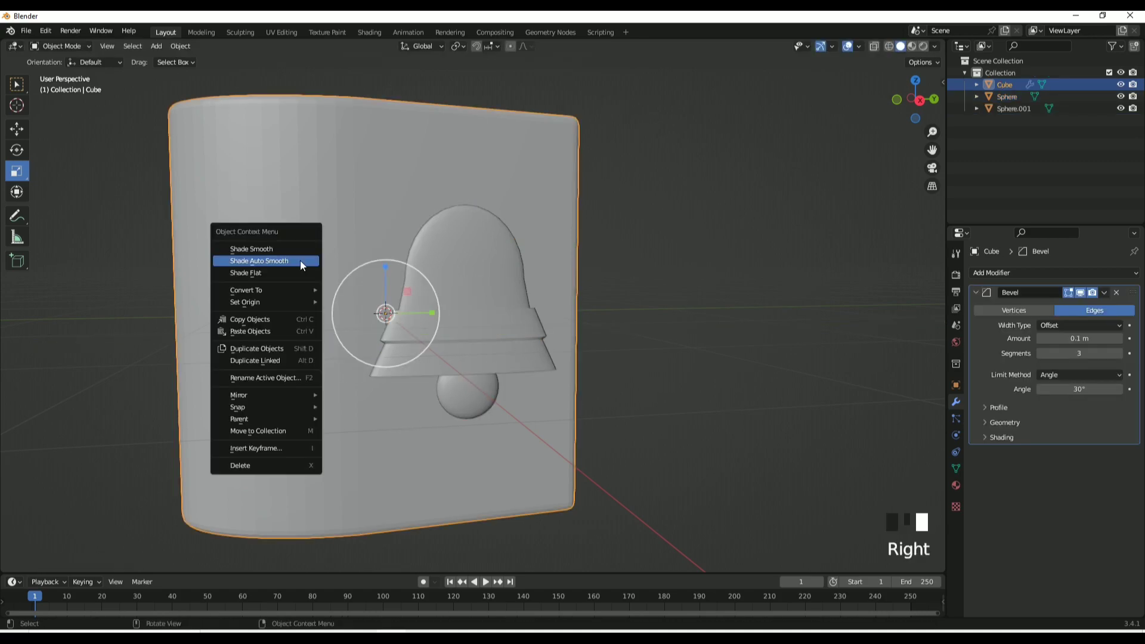
{"action": "left_click", "coordinate": [649, 218]}
{"action": "scroll", "coordinate": [651, 274], "scroll_direction": "down", "scroll_amount": 3}
{"action": "mouse_move", "coordinate": [651, 279]}
{"action": "middle_mouse_down"}
{"action": "mouse_move", "coordinate": [692, 298]}
{"action": "mouse_move", "coordinate": [473, 299]}
{"action": "middle_mouse_up"}
{"action": "left_click", "coordinate": [472, 361]}
{"action": "key", "text": "g"}
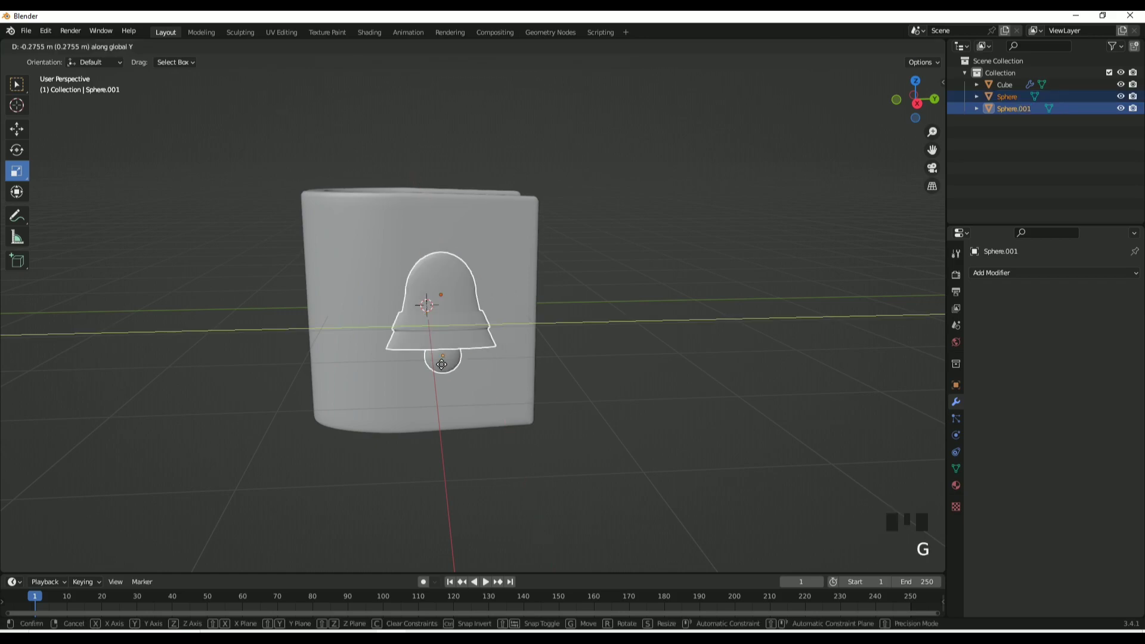
{"action": "left_click", "coordinate": [435, 359]}
Press the bell and clapper into the cover along its Y depth axis.
{"action": "mouse_move", "coordinate": [476, 374]}
{"action": "middle_mouse_down"}
{"action": "mouse_move", "coordinate": [576, 384]}
{"action": "mouse_move", "coordinate": [504, 384]}
{"action": "mouse_move", "coordinate": [390, 350]}
{"action": "mouse_move", "coordinate": [432, 340]}
{"action": "middle_mouse_up"}
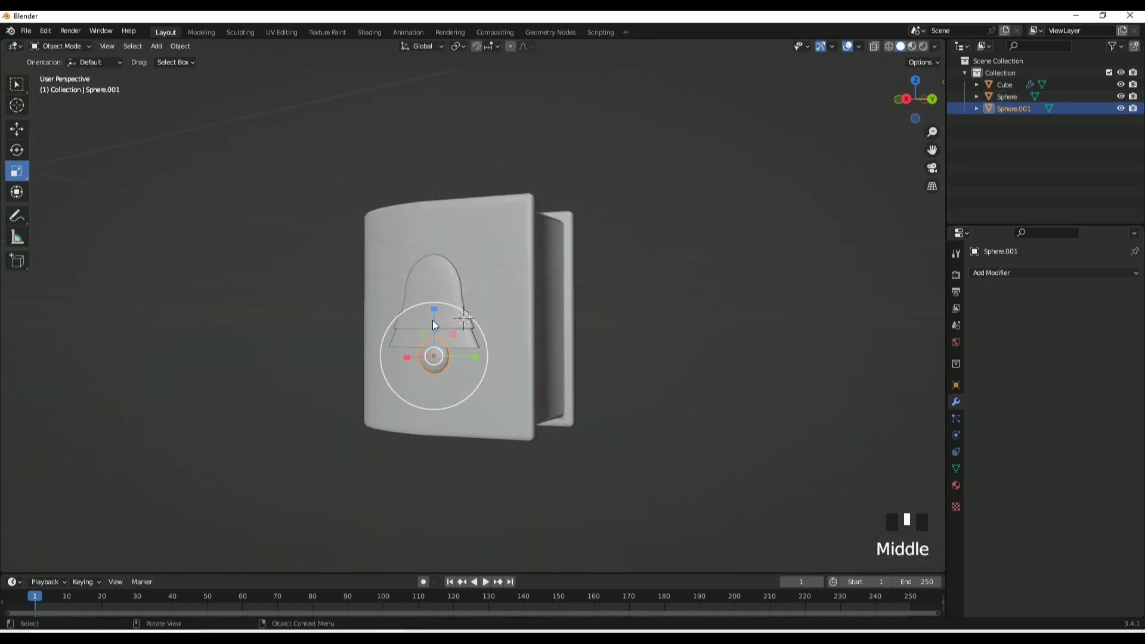
{"action": "left_click", "coordinate": [435, 330], "text": "shift"}
{"action": "key", "text": "g"}
{"action": "key", "text": "x"}
{"action": "key", "text": "y"}
{"action": "left_click", "coordinate": [459, 326]}
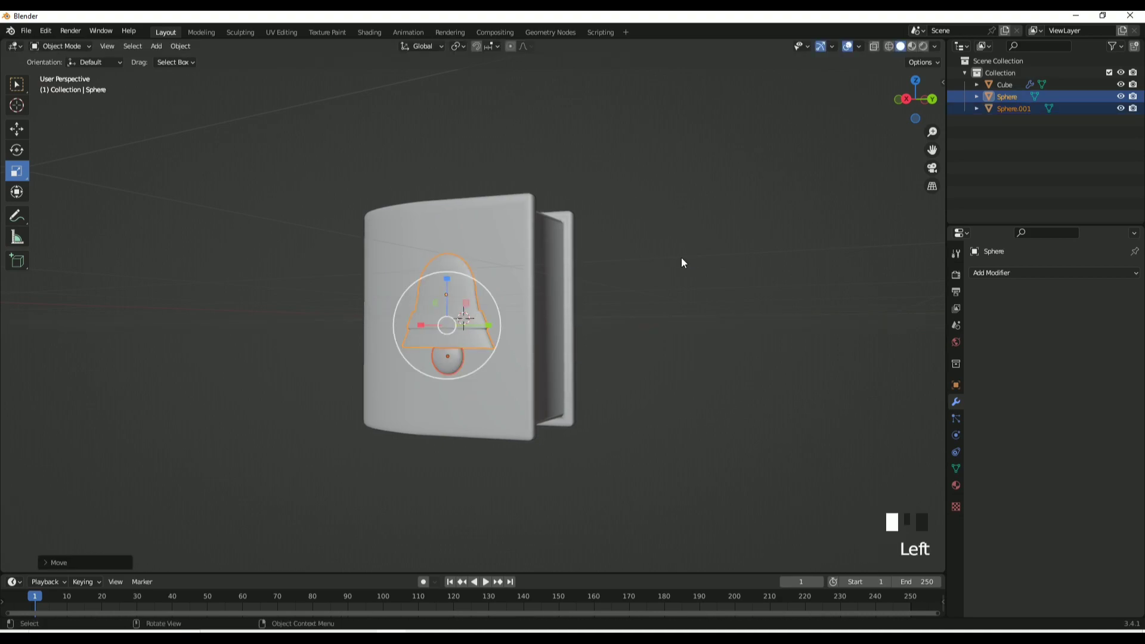
Orbit around the book to inspect the flat bell emblem from several angles.
{"action": "left_click", "coordinate": [681, 257]}
{"action": "mouse_move", "coordinate": [681, 257]}
{"action": "middle_mouse_down"}
{"action": "mouse_move", "coordinate": [608, 300]}
{"action": "mouse_move", "coordinate": [486, 316]}
{"action": "middle_mouse_up"}
{"action": "left_click", "coordinate": [456, 334]}
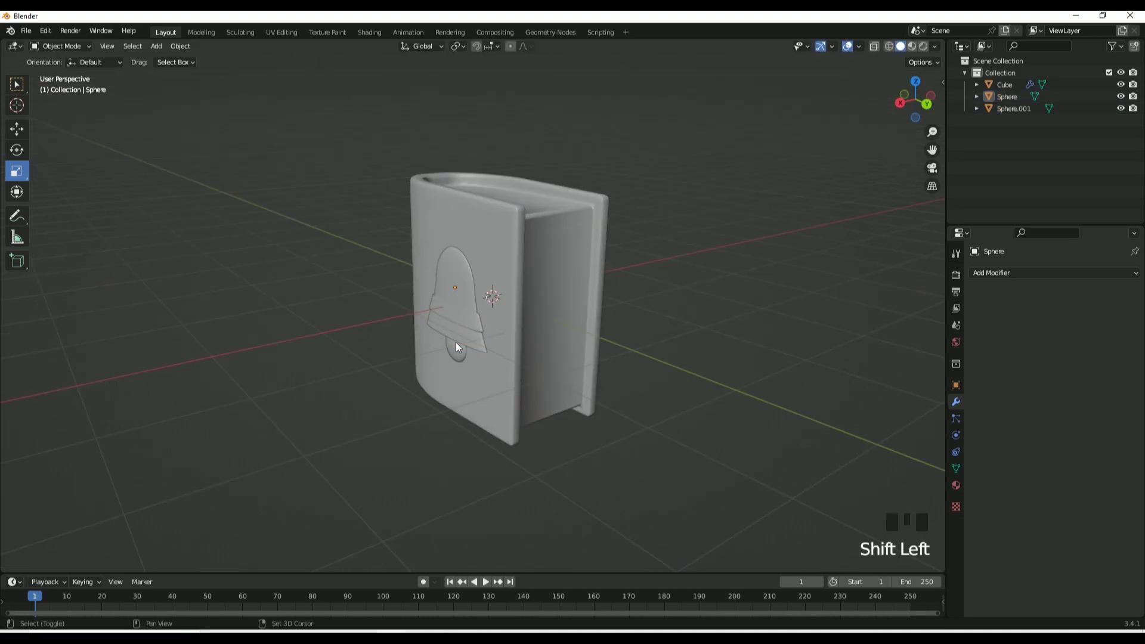
{"action": "left_click", "coordinate": [455, 342]}
{"action": "left_click", "coordinate": [777, 238]}
{"action": "middle_click_drag", "start_coordinate": [777, 238], "coordinate": [608, 246]}
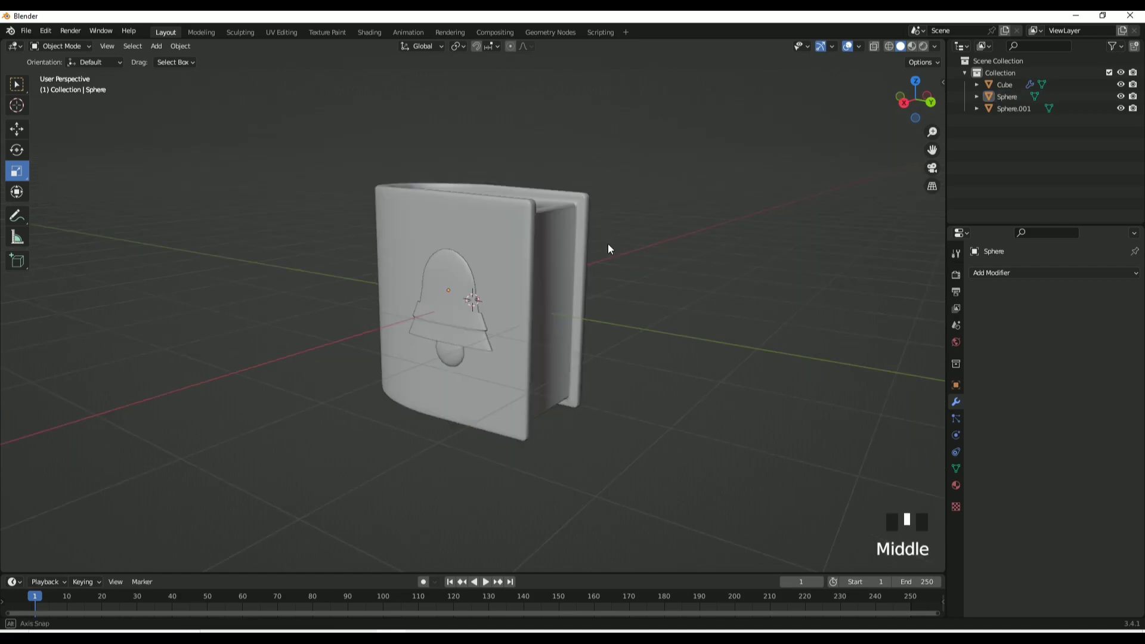
{"action": "scroll", "coordinate": [405, 251], "scroll_direction": "down", "scroll_amount": 1}
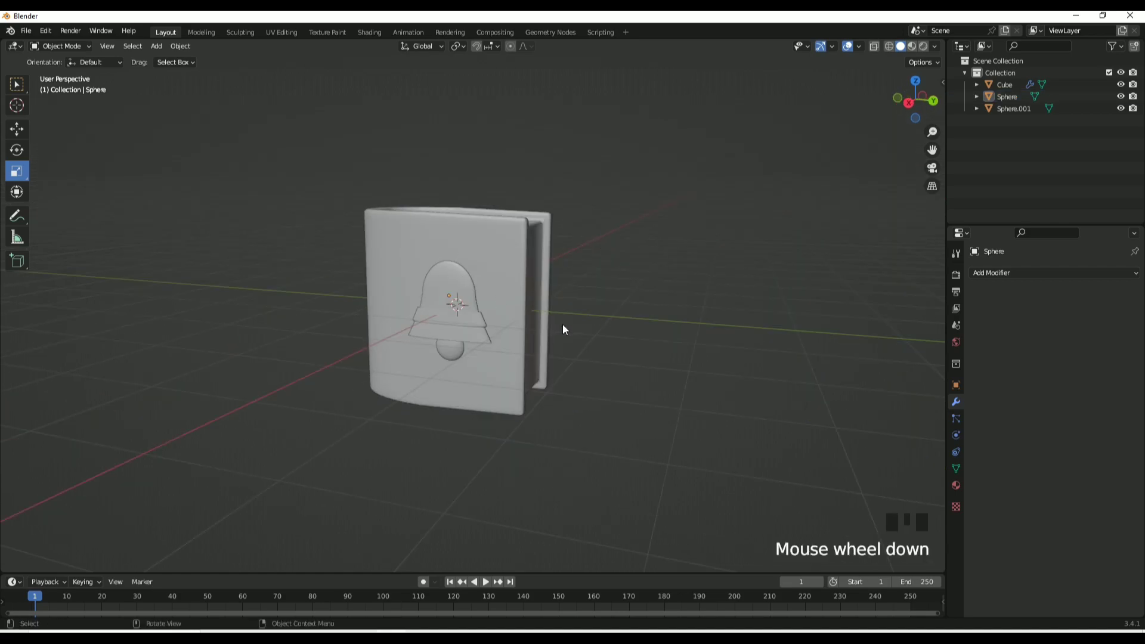
{"action": "mouse_move", "coordinate": [561, 339]}
{"action": "middle_mouse_down"}
{"action": "mouse_move", "coordinate": [544, 361]}
{"action": "mouse_move", "coordinate": [389, 284]}
{"action": "middle_mouse_up"}
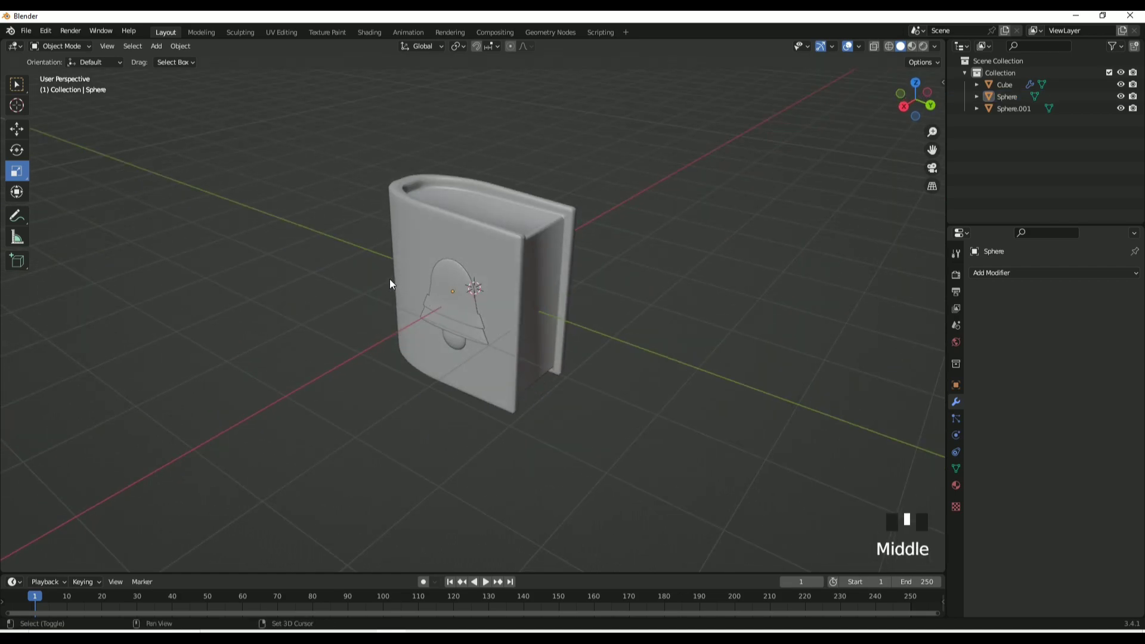
Add a new cube at the book and shrink it.
{"action": "key", "text": "shift+a"}
{"action": "left_click", "coordinate": [431, 291]}
{"action": "key", "text": "s"}
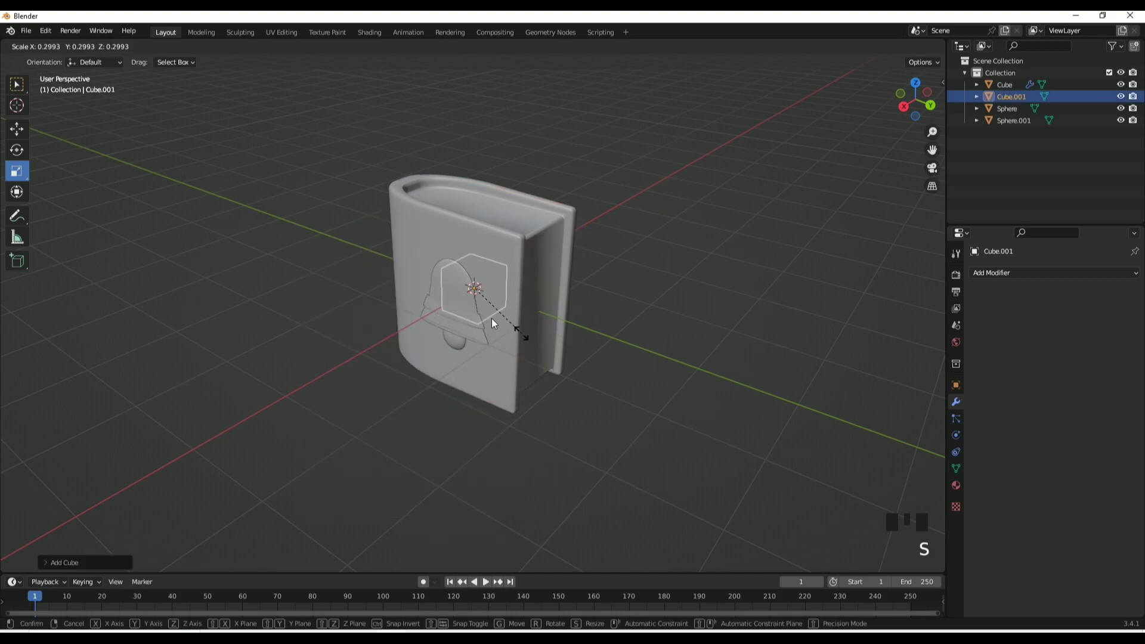
{"action": "left_click", "coordinate": [491, 323]}
Move the small cube to the book's top right edge and squash it thin.
{"action": "key", "text": "g"}
{"action": "middle_click_drag", "start_coordinate": [474, 192], "coordinate": [482, 221]}
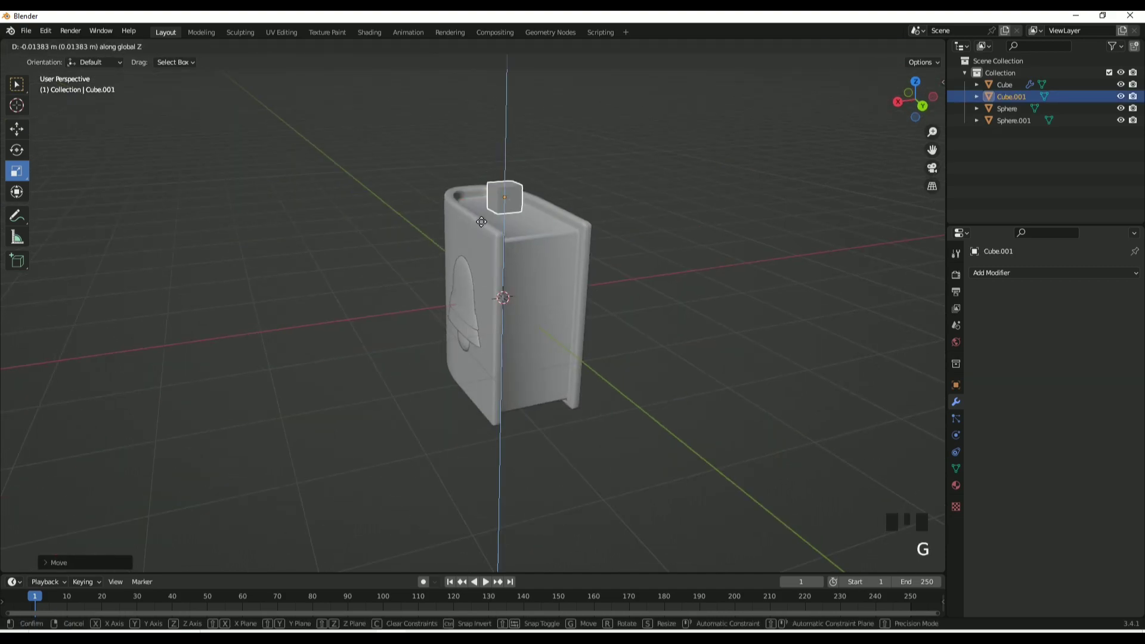
{"action": "key", "text": "g"}
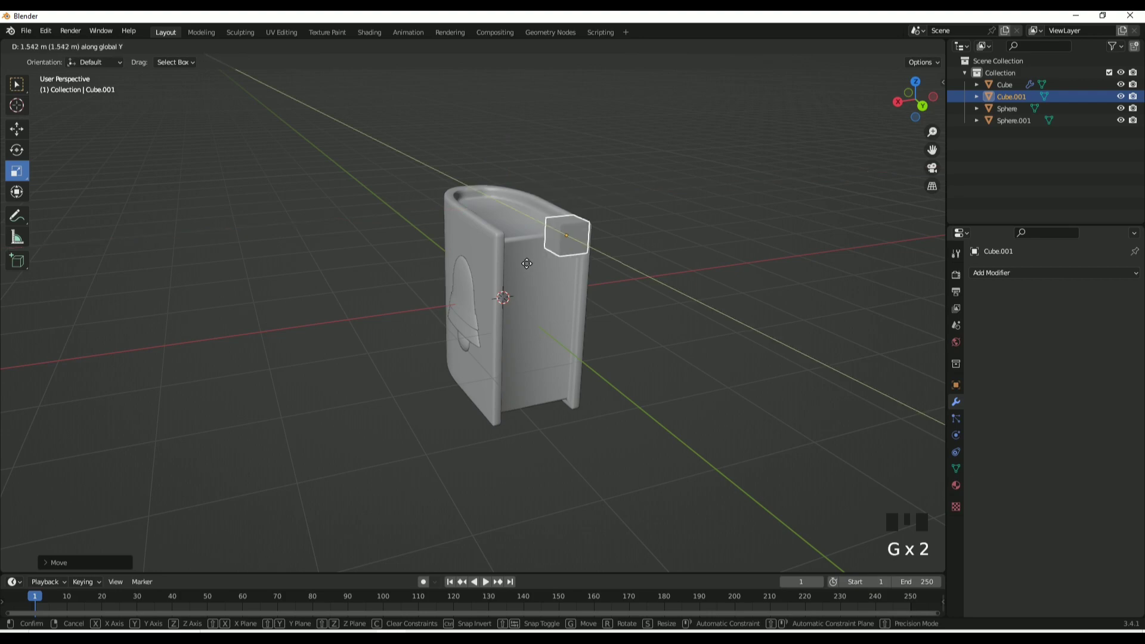
{"action": "key", "text": "g"}
{"action": "left_click", "coordinate": [547, 298]}
{"action": "mouse_move", "coordinate": [514, 291]}
{"action": "left_mouse_down"}
{"action": "mouse_move", "coordinate": [525, 284]}
{"action": "mouse_move", "coordinate": [588, 307]}
{"action": "left_mouse_up"}
Add a centred edge loop across the slab in Edit Mode.
{"action": "key", "text": "Tab"}
{"action": "middle_click_drag", "start_coordinate": [698, 327], "coordinate": [657, 328]}
{"action": "scroll", "coordinate": [657, 328], "scroll_direction": "up", "scroll_amount": 2}
{"action": "key", "text": "ctrl+r"}
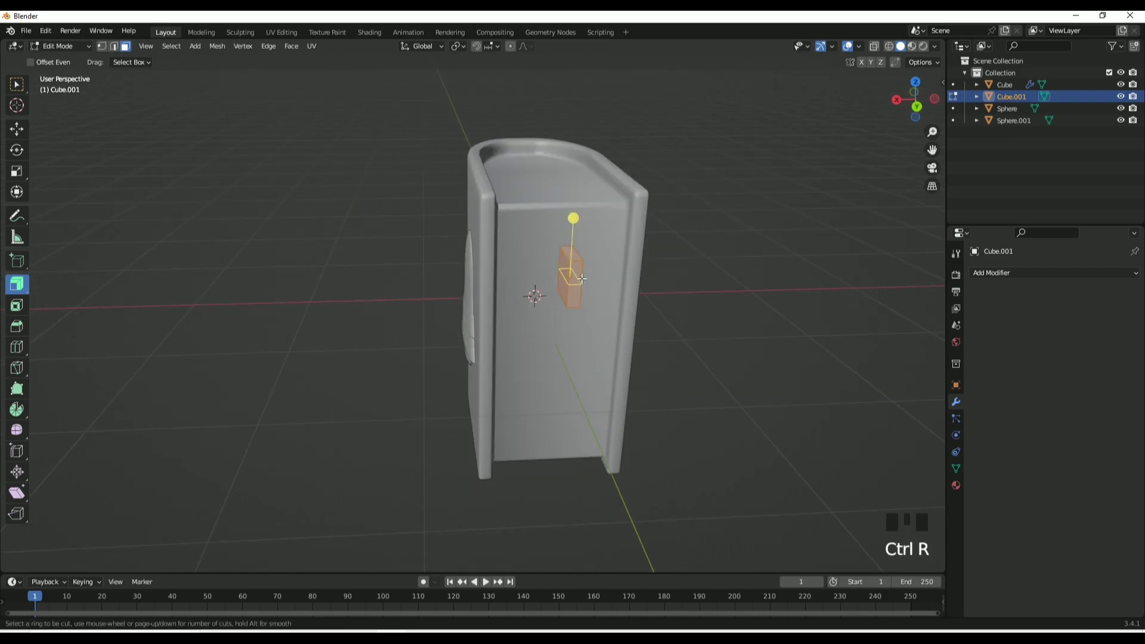
{"action": "left_click", "coordinate": [581, 278]}
{"action": "right_click", "coordinate": [581, 278]}
{"action": "middle_click_drag", "start_coordinate": [598, 299], "coordinate": [618, 311]}
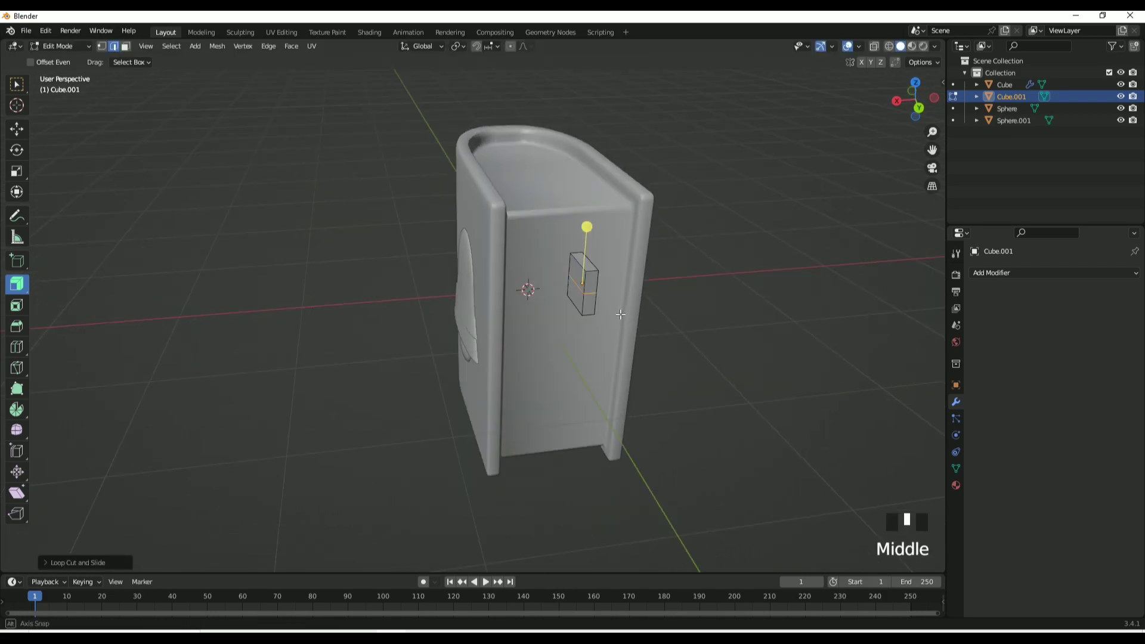
Push the new edge loop along Y to form the ribbon's notched end.
{"action": "key", "text": "g"}
{"action": "key", "text": "x"}
{"action": "key", "text": "y"}
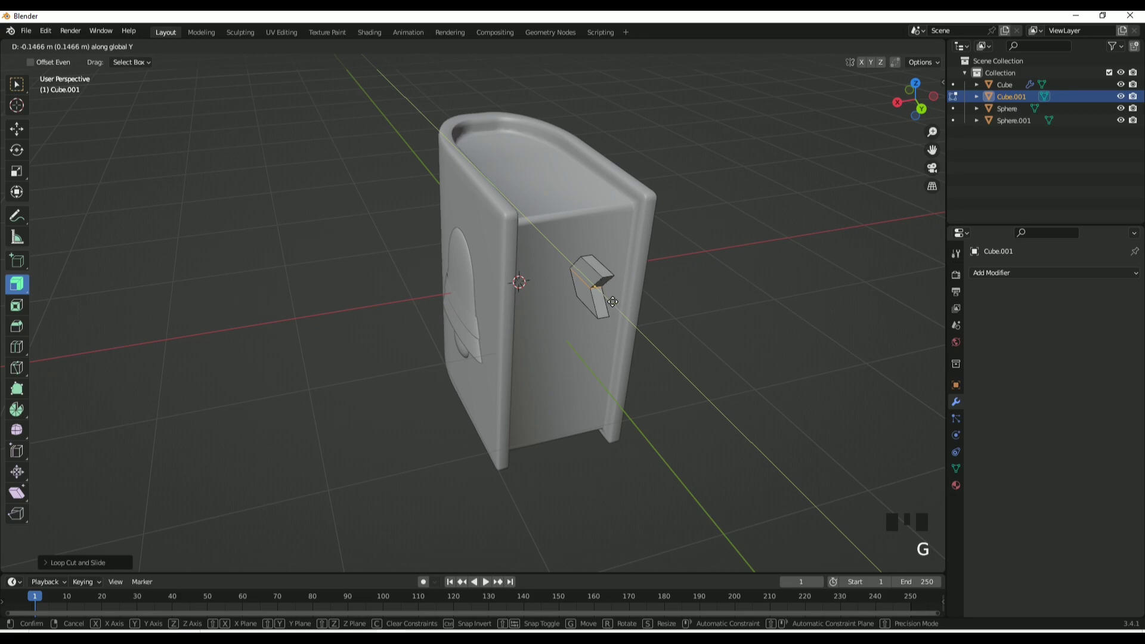
{"action": "left_click", "coordinate": [612, 302]}
{"action": "key", "text": "Tab"}
Reposition the ribbon and give it a Bevel modifier.
{"action": "middle_click_drag", "start_coordinate": [613, 302], "coordinate": [676, 284]}
{"action": "key", "text": "g"}
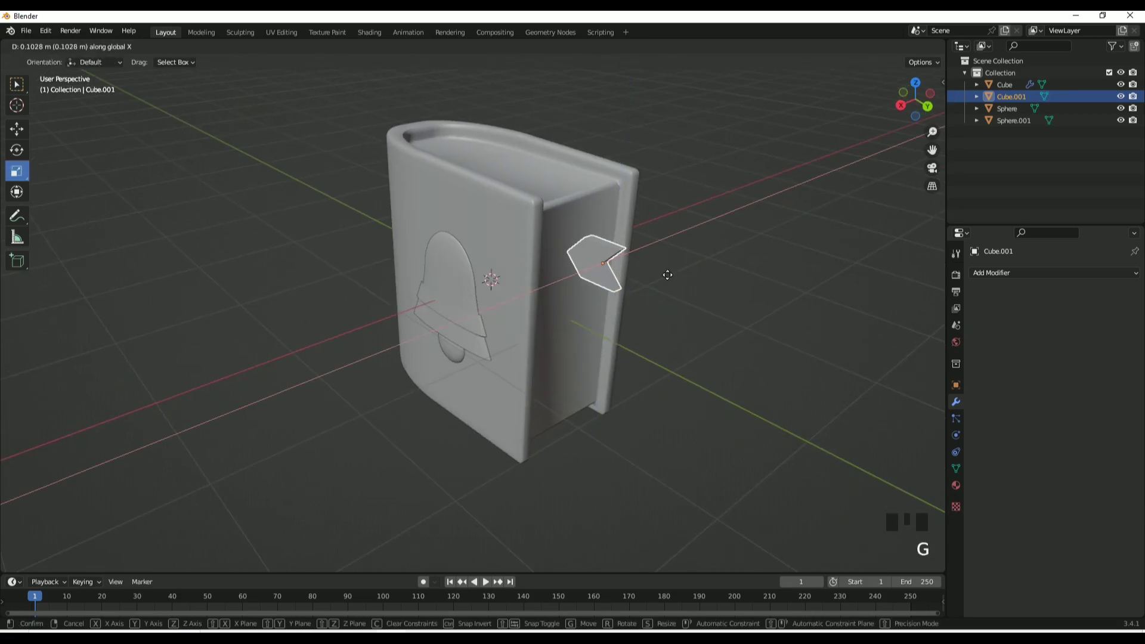
{"action": "left_click", "coordinate": [668, 274]}
{"action": "mouse_move", "coordinate": [590, 287]}
{"action": "middle_mouse_down"}
{"action": "mouse_move", "coordinate": [716, 286]}
{"action": "mouse_move", "coordinate": [690, 326]}
{"action": "middle_mouse_up"}
{"action": "left_click", "coordinate": [1053, 273]}
{"action": "left_click", "coordinate": [920, 318]}
Slide the ribbon along X into the pages and make it thinner.
{"action": "key", "text": "g"}
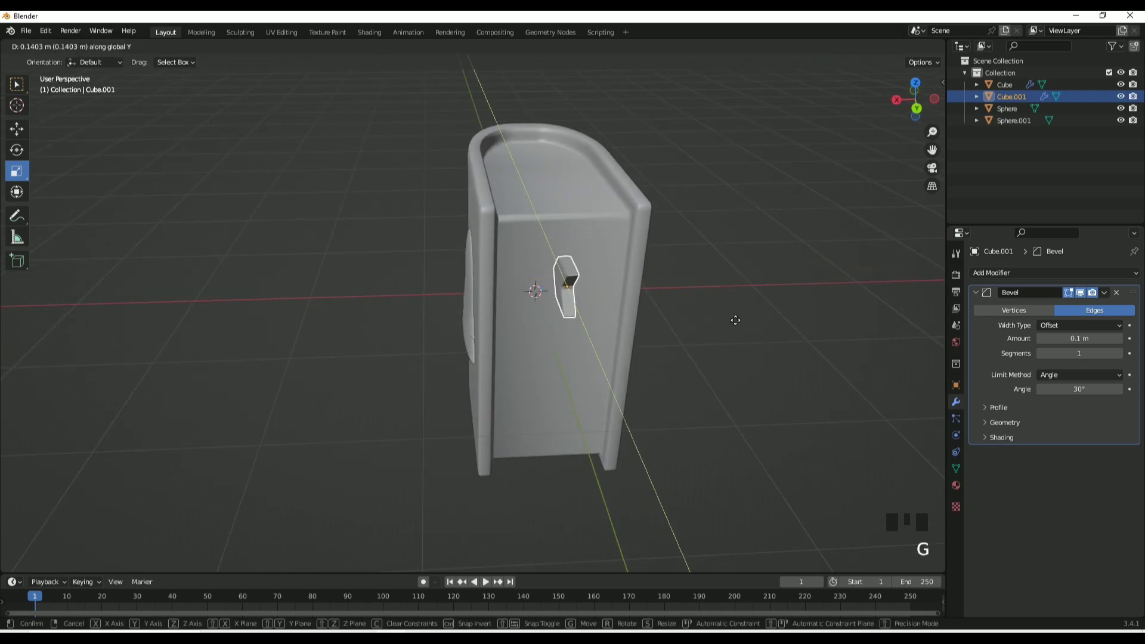
{"action": "key", "text": "x"}
{"action": "left_click", "coordinate": [737, 323]}
{"action": "left_click_drag", "start_coordinate": [565, 277], "coordinate": [596, 297]}
{"action": "mouse_move", "coordinate": [791, 213]}
{"action": "middle_mouse_down"}
{"action": "mouse_move", "coordinate": [849, 184]}
{"action": "mouse_move", "coordinate": [617, 282]}
{"action": "middle_mouse_up"}
Duplicate the ribbon and rotate the copy -90° on X.
{"action": "right_click", "coordinate": [608, 284]}
{"action": "left_click", "coordinate": [583, 370]}
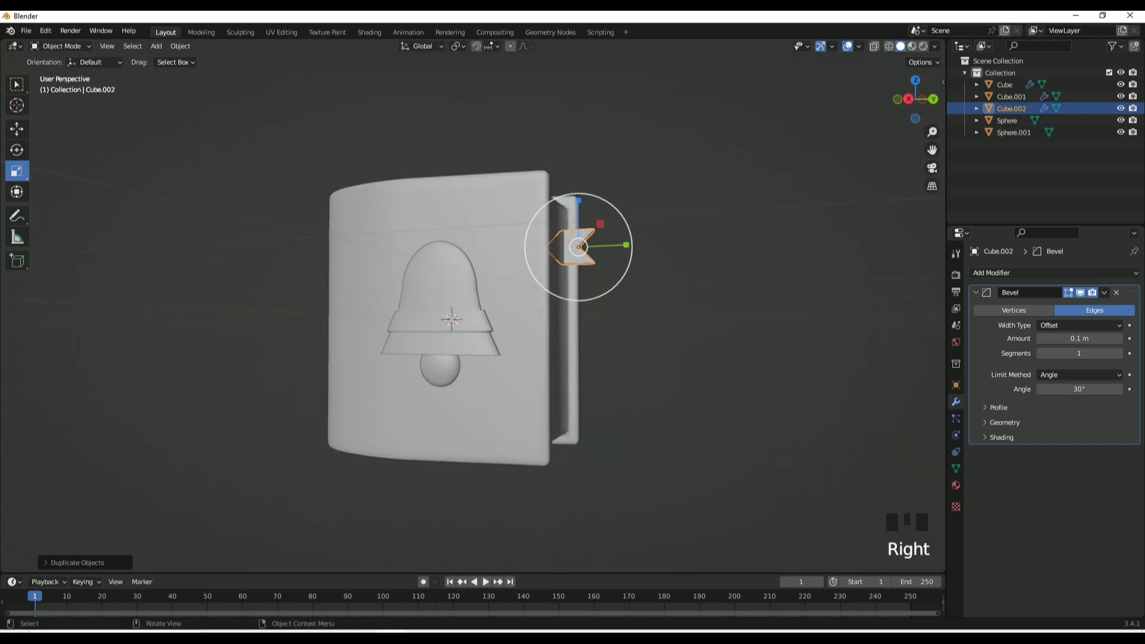
{"action": "left_click", "coordinate": [16, 150]}
{"action": "left_click_drag", "start_coordinate": [617, 270], "coordinate": [955, 388]}
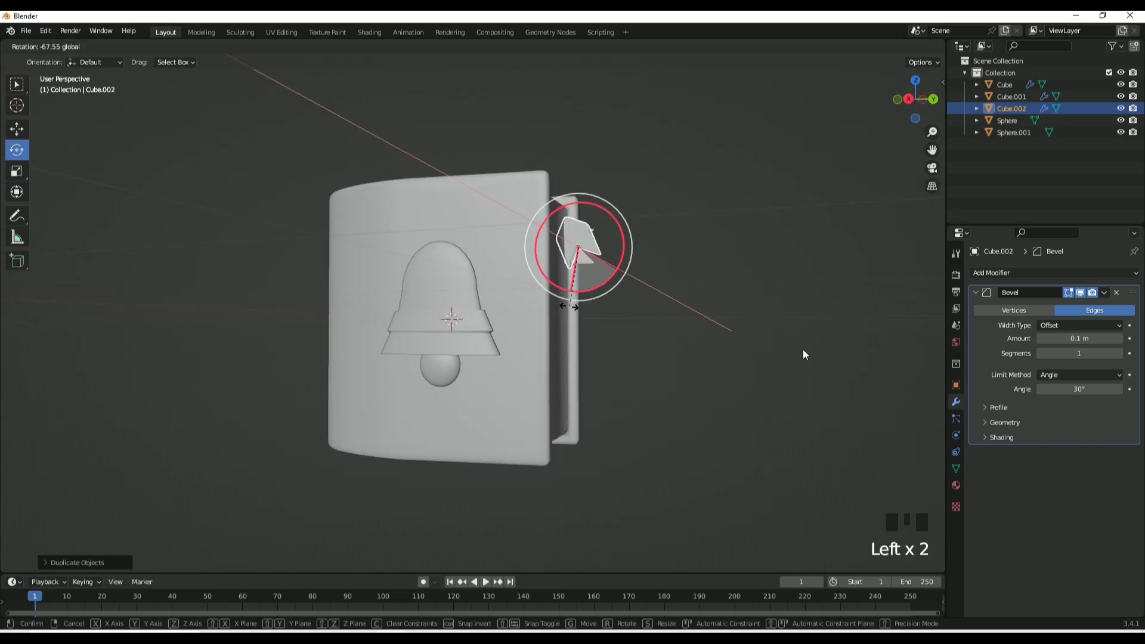
{"action": "left_click", "coordinate": [956, 386]}
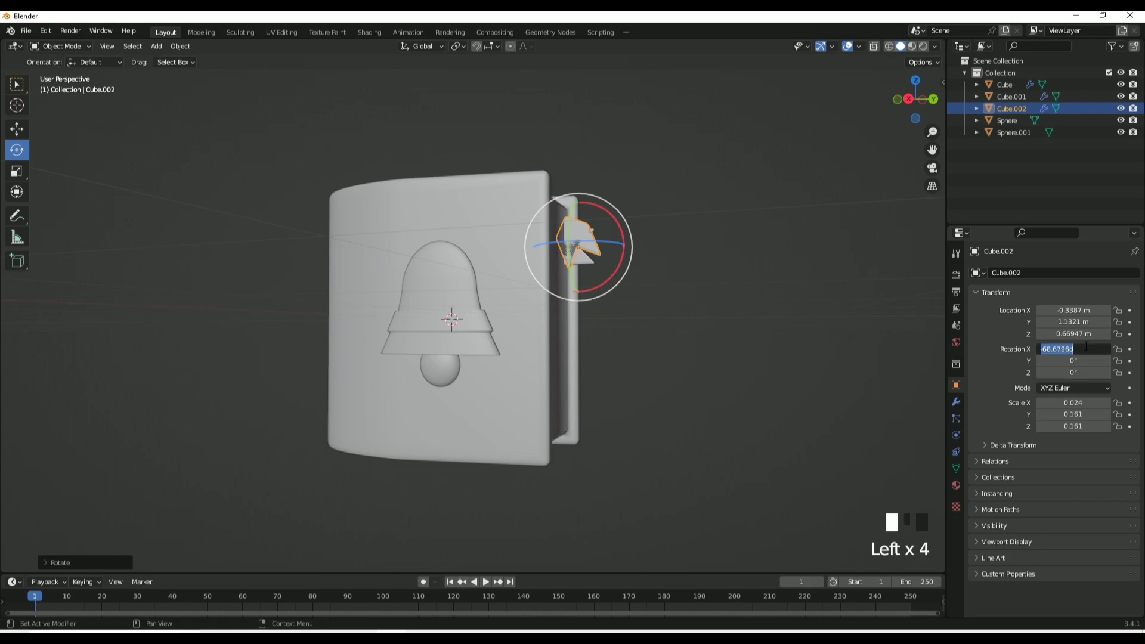
In Right Ortho view, enlarge the copy and hang it below the book's bottom.
{"action": "middle_click_drag", "start_coordinate": [874, 150], "coordinate": [899, 117]}
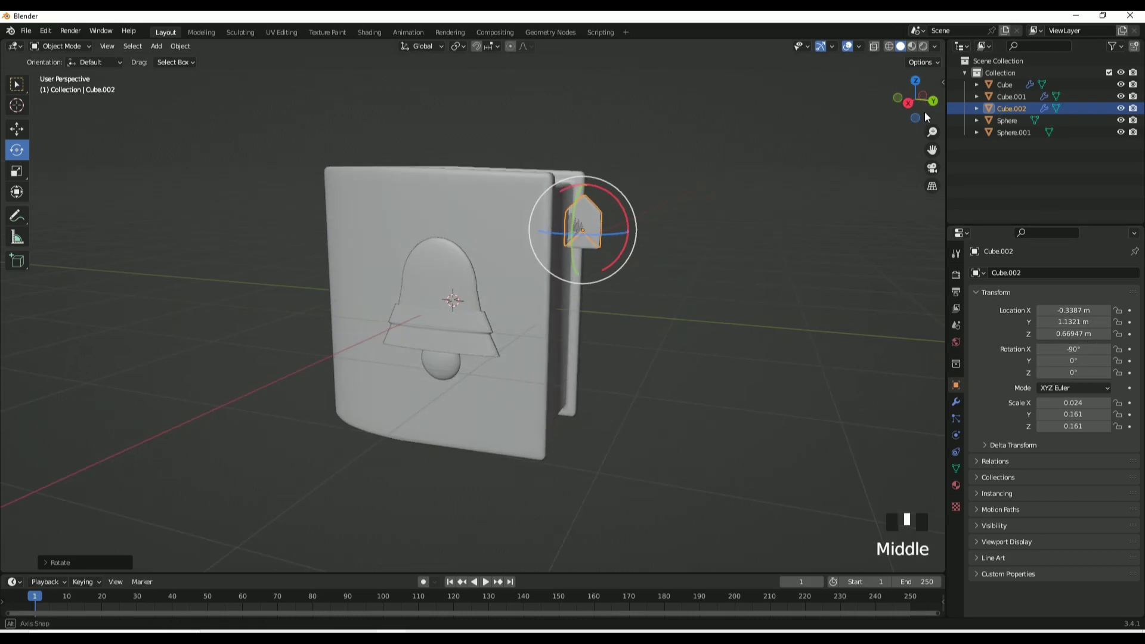
{"action": "left_click", "coordinate": [908, 98]}
{"action": "key", "text": "g"}
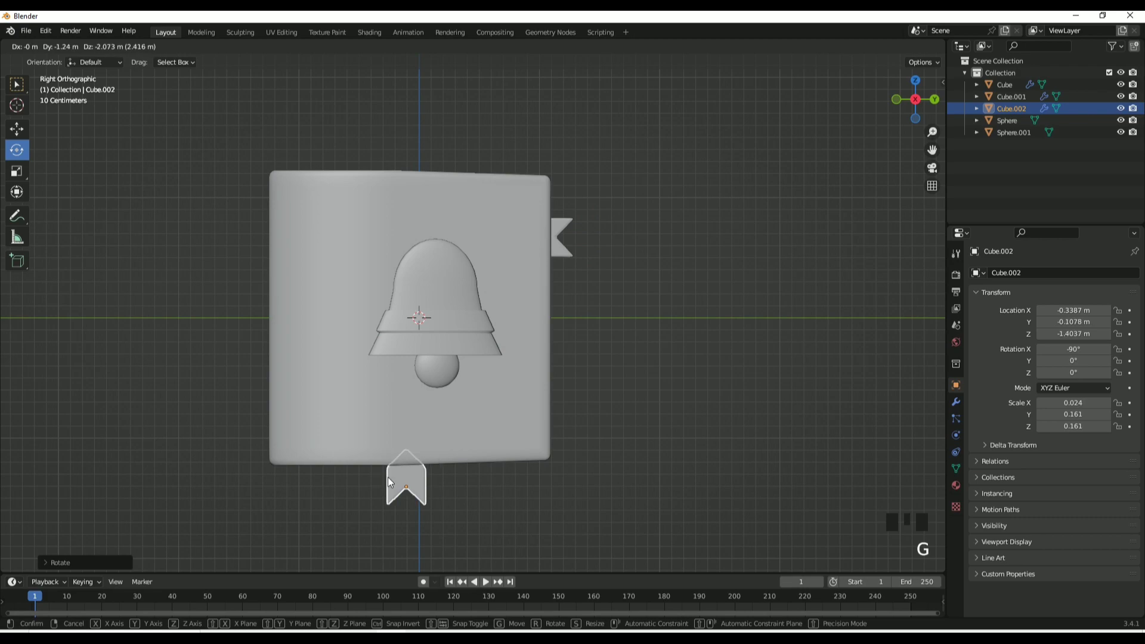
{"action": "key", "text": "s"}
{"action": "left_click", "coordinate": [457, 463]}
{"action": "mouse_move", "coordinate": [458, 463]}
{"action": "middle_mouse_down"}
{"action": "mouse_move", "coordinate": [442, 460]}
{"action": "mouse_move", "coordinate": [539, 490]}
{"action": "mouse_move", "coordinate": [574, 484]}
{"action": "middle_mouse_up"}
{"action": "key", "text": "g"}
{"action": "left_click", "coordinate": [737, 358]}
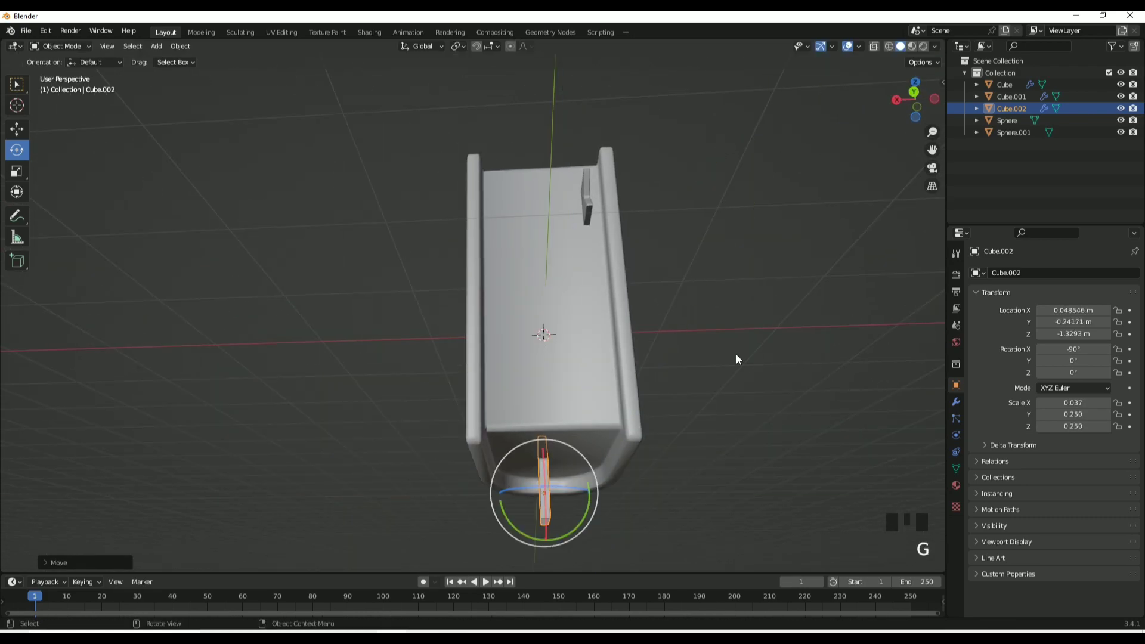
Select every part of the book and tilt the whole model.
{"action": "mouse_move", "coordinate": [737, 358]}
{"action": "middle_mouse_down"}
{"action": "mouse_move", "coordinate": [649, 450]}
{"action": "mouse_move", "coordinate": [685, 463]}
{"action": "middle_mouse_up"}
{"action": "scroll", "coordinate": [851, 470], "scroll_direction": "down", "scroll_amount": 3}
{"action": "middle_click_drag", "start_coordinate": [852, 471], "coordinate": [737, 432]}
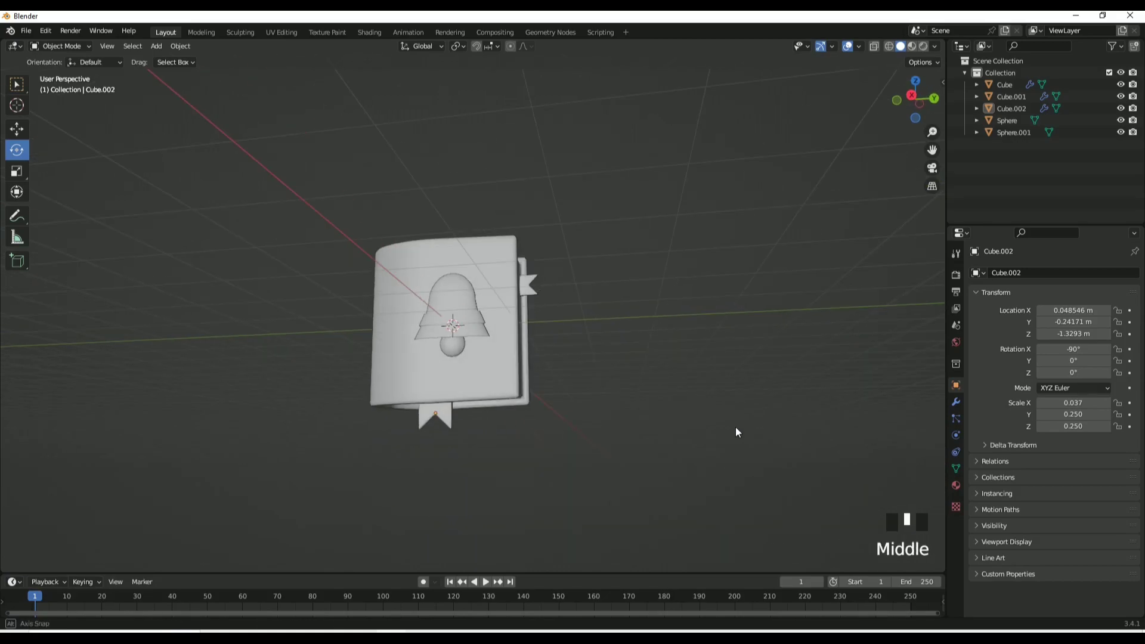
{"action": "left_click_drag", "start_coordinate": [445, 299], "coordinate": [555, 408]}
{"action": "middle_click_drag", "start_coordinate": [555, 408], "coordinate": [492, 351]}
{"action": "mouse_move", "coordinate": [491, 352]}
{"action": "left_mouse_down"}
{"action": "mouse_move", "coordinate": [470, 350]}
{"action": "mouse_move", "coordinate": [505, 366]}
{"action": "mouse_move", "coordinate": [472, 375]}
{"action": "mouse_move", "coordinate": [459, 337]}
{"action": "mouse_move", "coordinate": [691, 302]}
{"action": "left_mouse_up"}
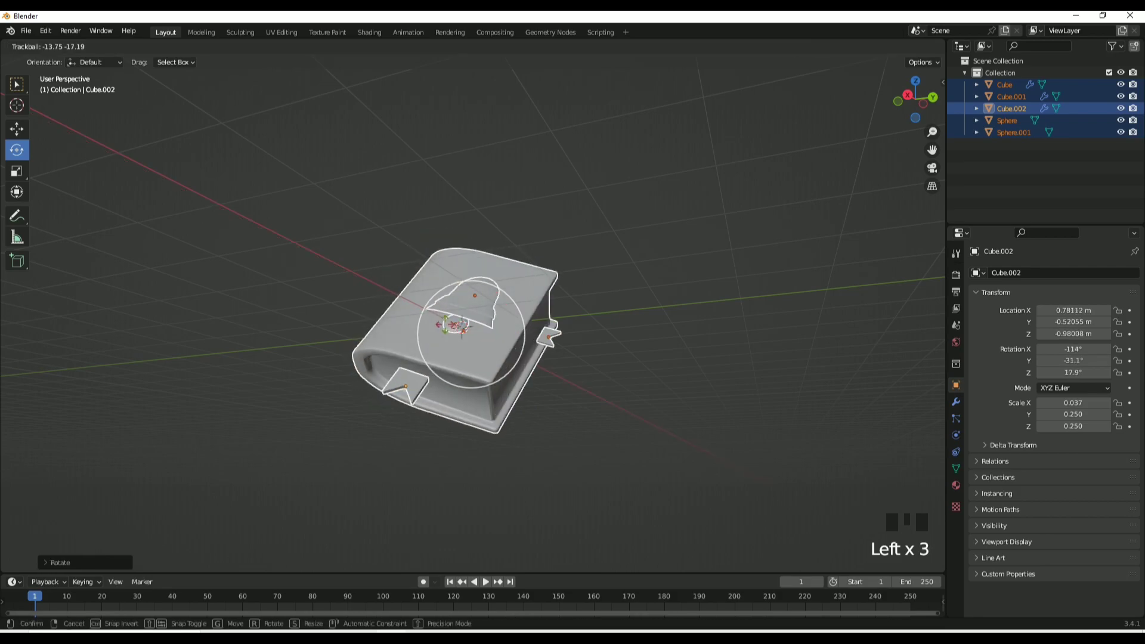
Confirm the book's tilt and switch to Rendered preview with the Cycles engine.
{"action": "left_click", "coordinate": [690, 309]}
{"action": "middle_click_drag", "start_coordinate": [683, 334], "coordinate": [710, 352]}
{"action": "scroll", "coordinate": [711, 354], "scroll_direction": "down", "scroll_amount": 1}
{"action": "scroll", "coordinate": [711, 355], "scroll_direction": "down", "scroll_amount": 1}
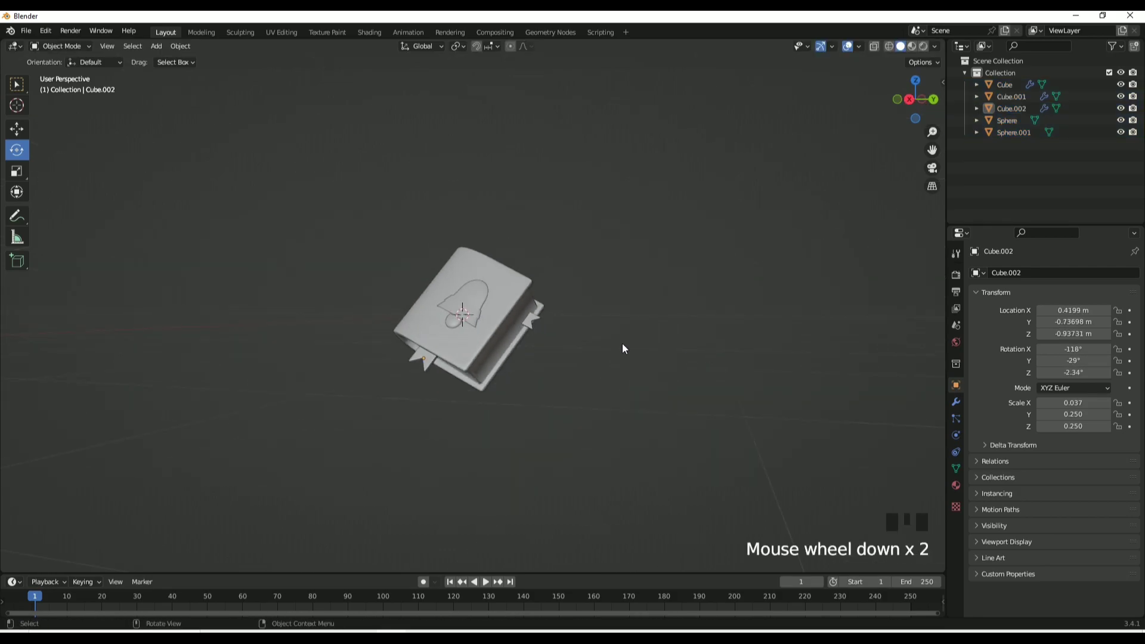
{"action": "mouse_move", "coordinate": [623, 349]}
{"action": "middle_mouse_down"}
{"action": "mouse_move", "coordinate": [542, 378]}
{"action": "mouse_move", "coordinate": [593, 365]}
{"action": "middle_mouse_up"}
{"action": "scroll", "coordinate": [933, 79], "scroll_direction": "down", "scroll_amount": 1}
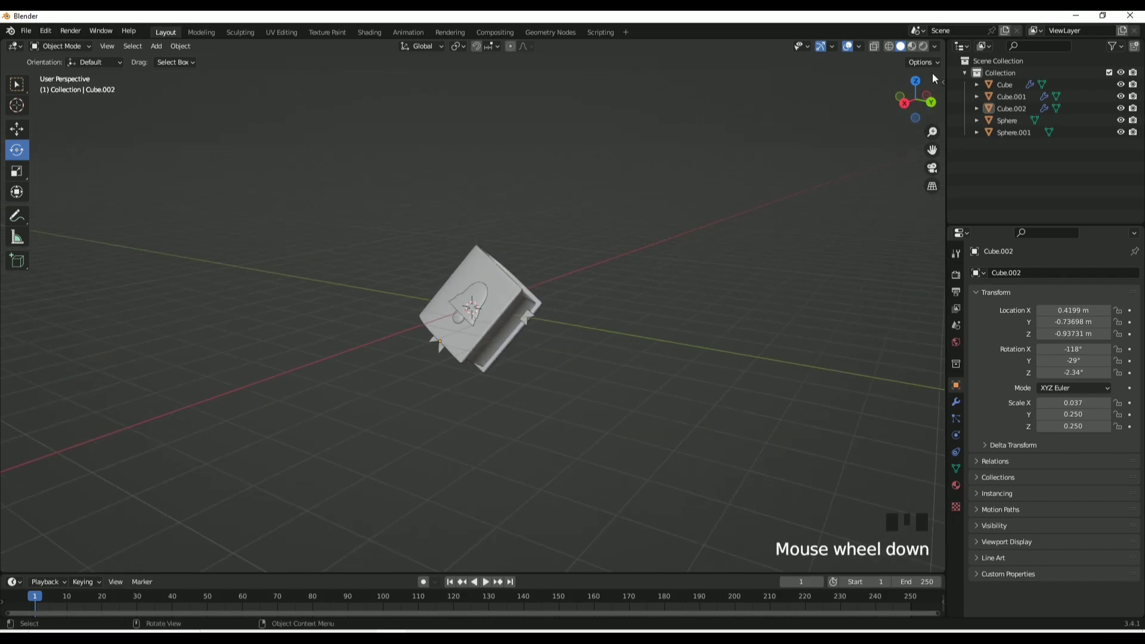
{"action": "left_click", "coordinate": [924, 46]}
{"action": "left_click", "coordinate": [956, 275]}
{"action": "left_click", "coordinate": [1087, 273]}
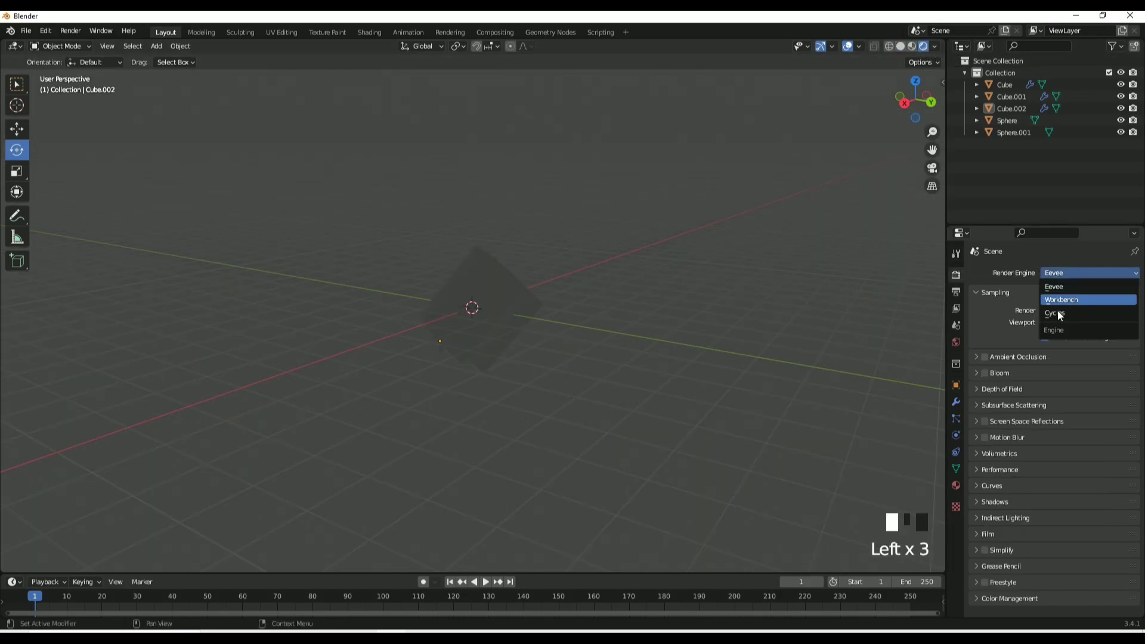
Add a wide area light above the book and set its power to 1000 W.
{"action": "key", "text": "shift+a"}
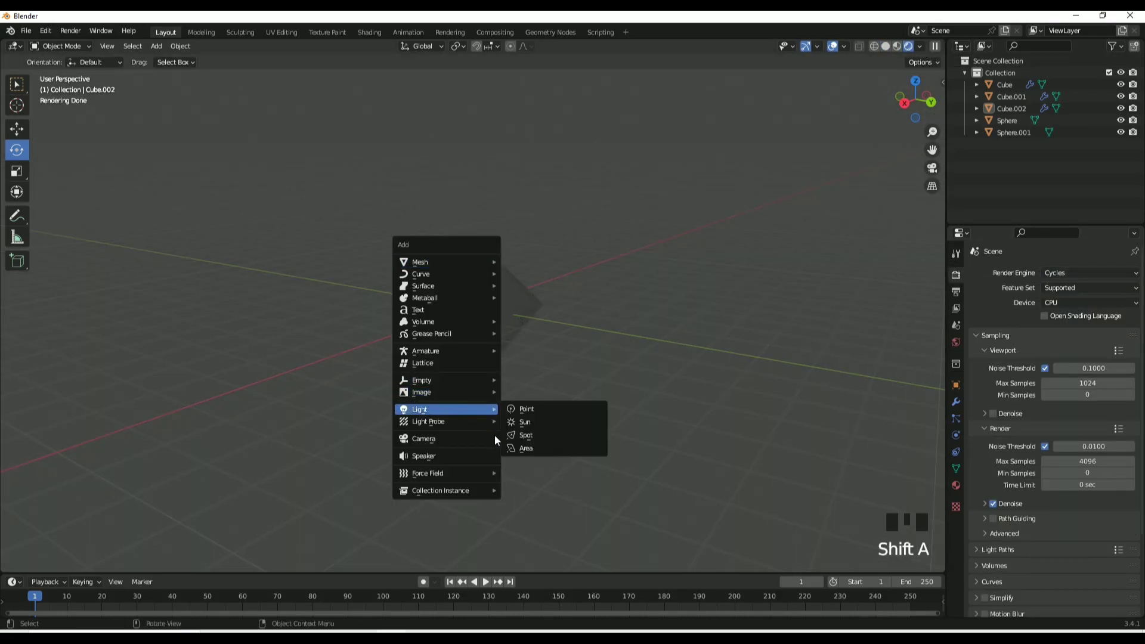
{"action": "left_click", "coordinate": [528, 447]}
{"action": "key", "text": "g"}
{"action": "key", "text": "s"}
{"action": "left_click", "coordinate": [955, 441]}
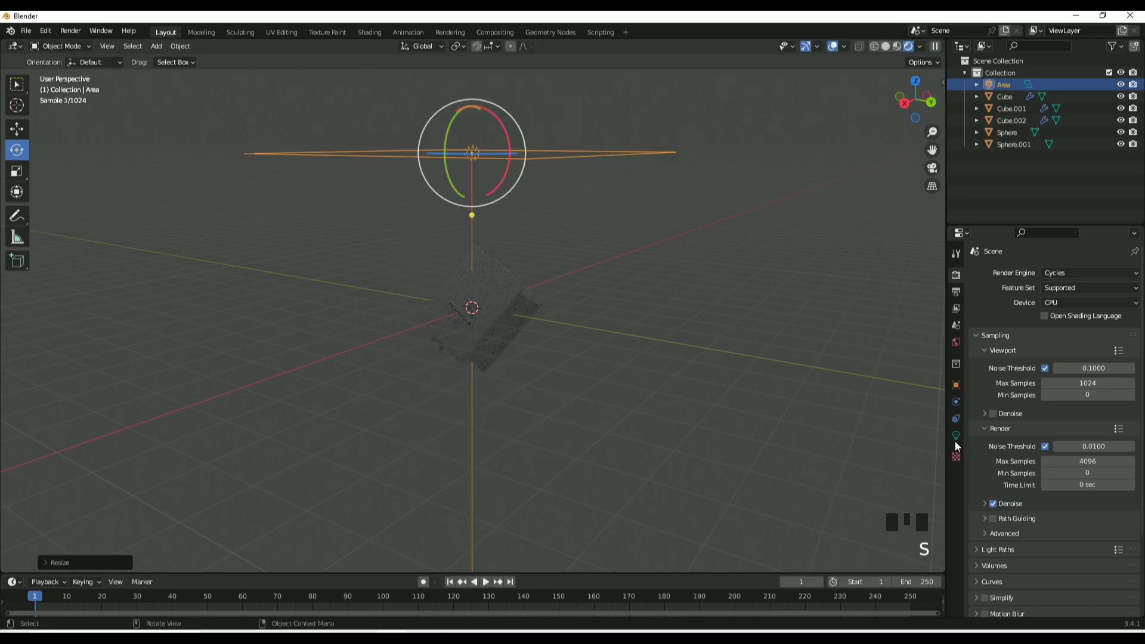